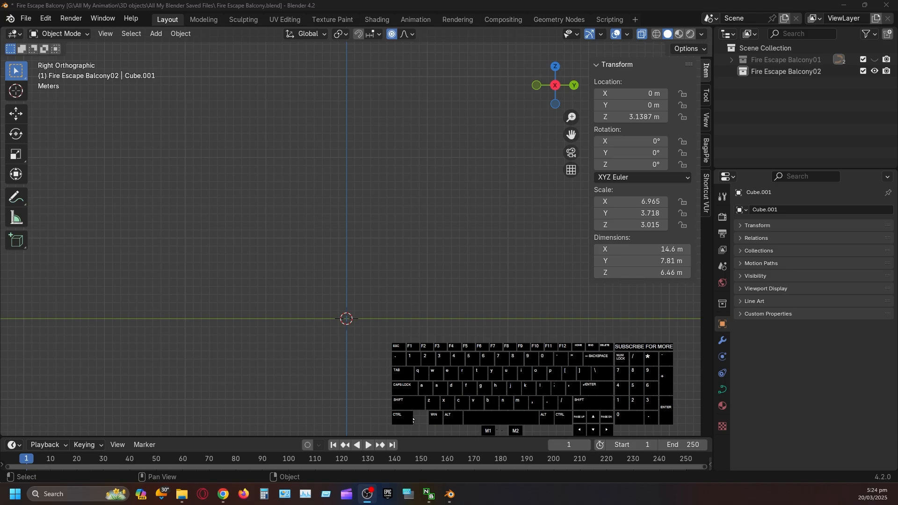
Add a cube mesh at the world origin and scale it uniformly to about 10.6 m per side
click(388, 371)
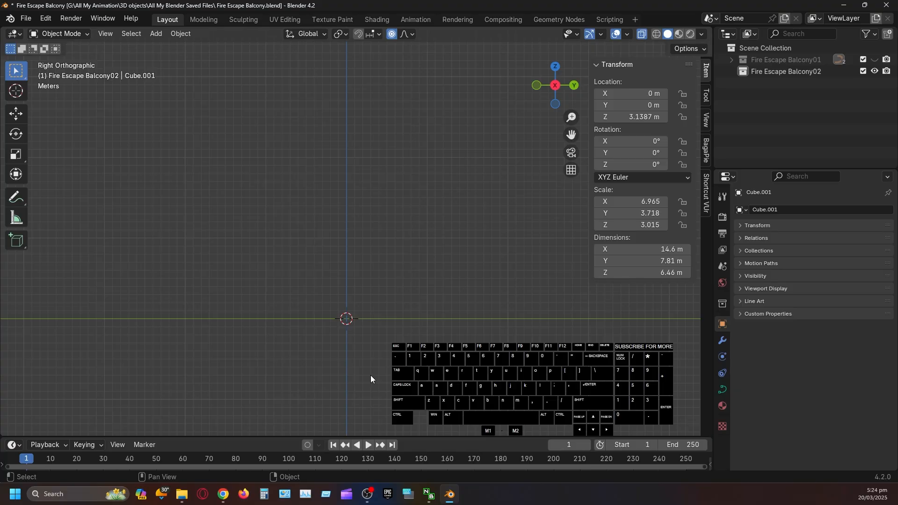
key(shift+a)
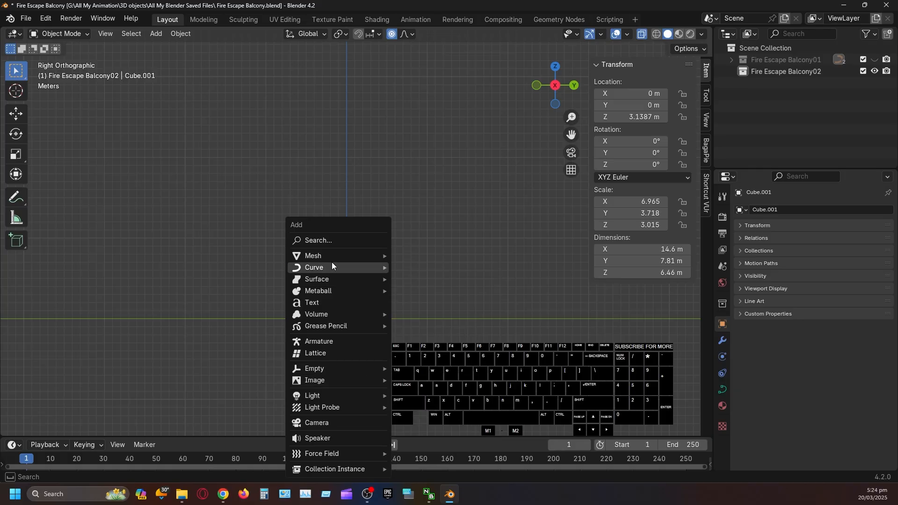
mouse_move(333, 257)
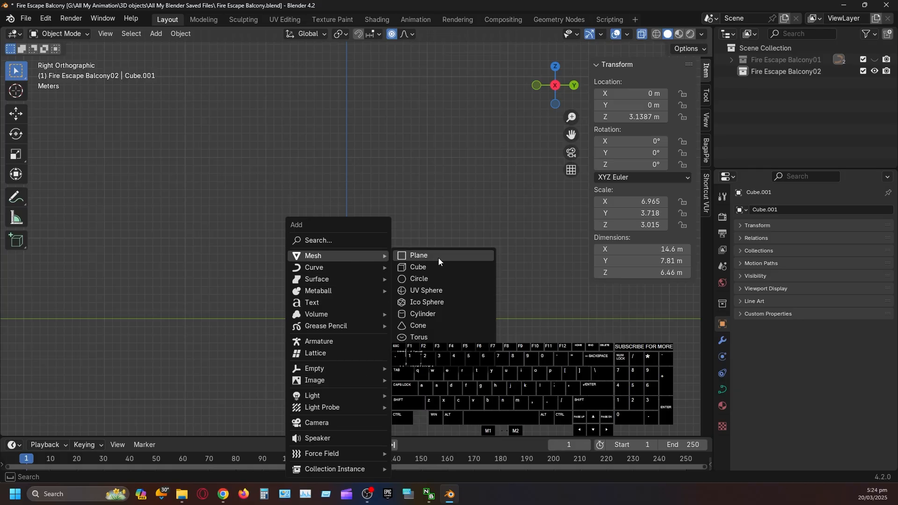
click(420, 266)
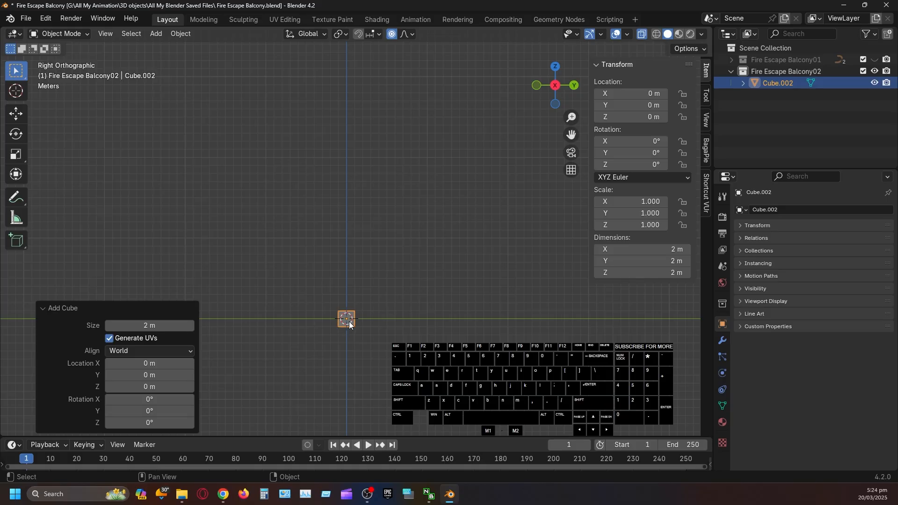
key(s)
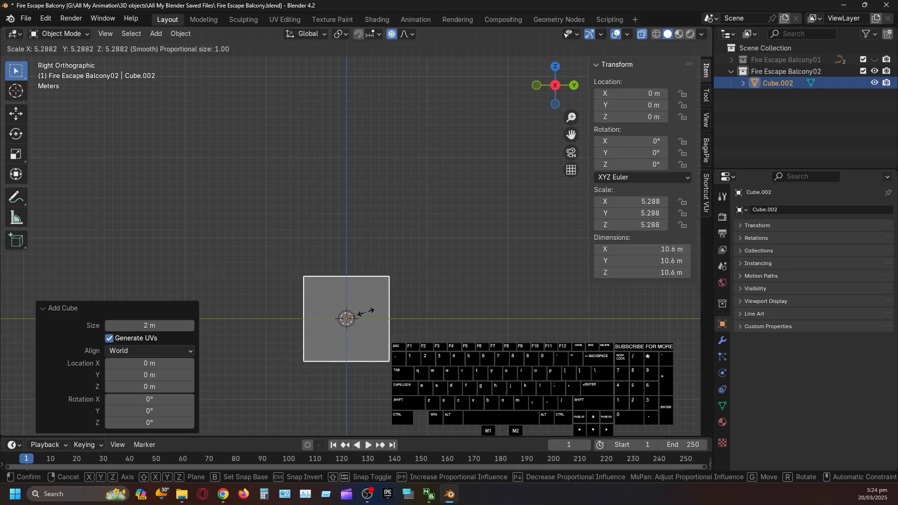
click(365, 313)
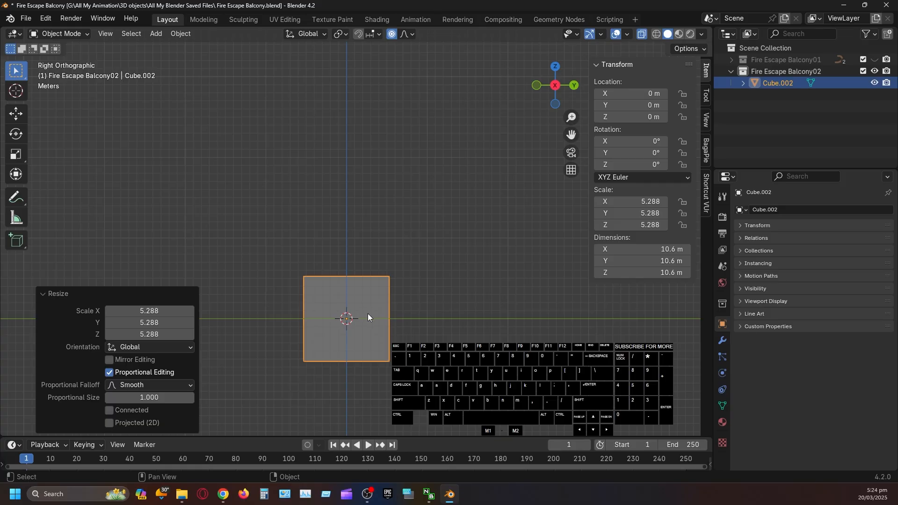
Scale the cube along the global Y axis by a factor of 2
key(s)
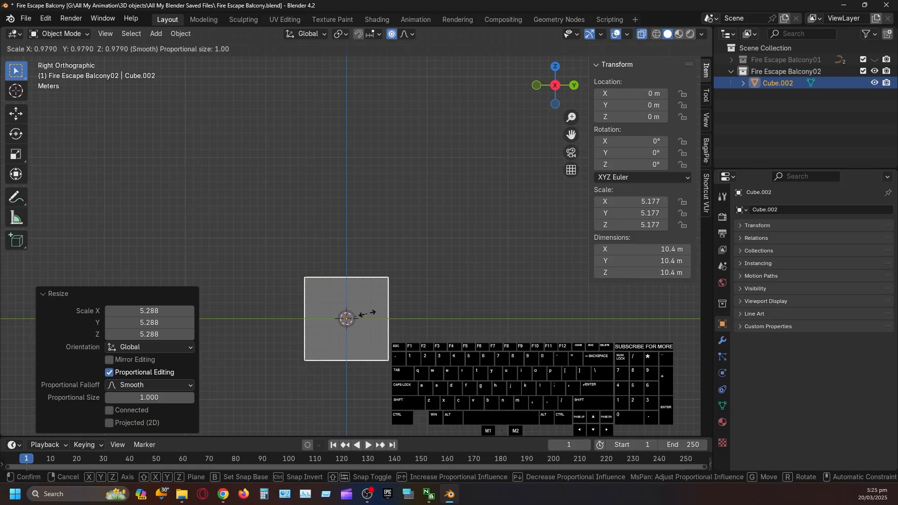
key(y)
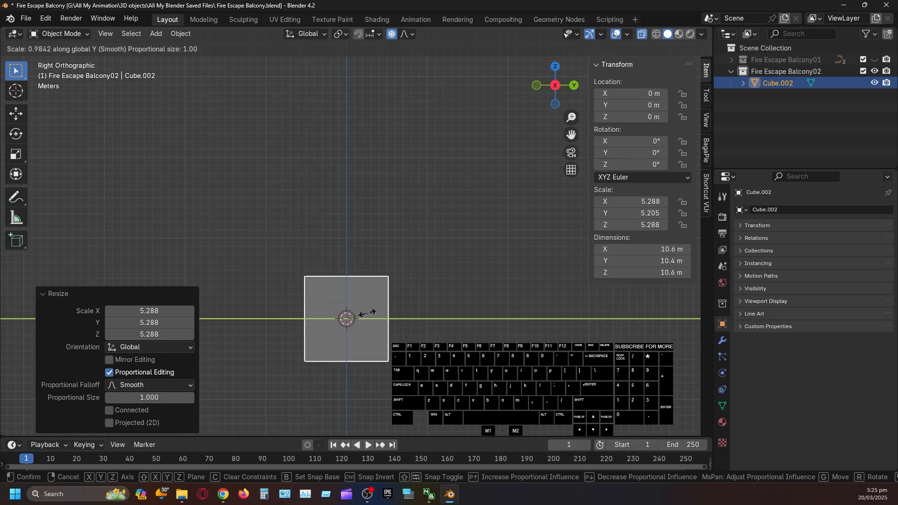
text(2)
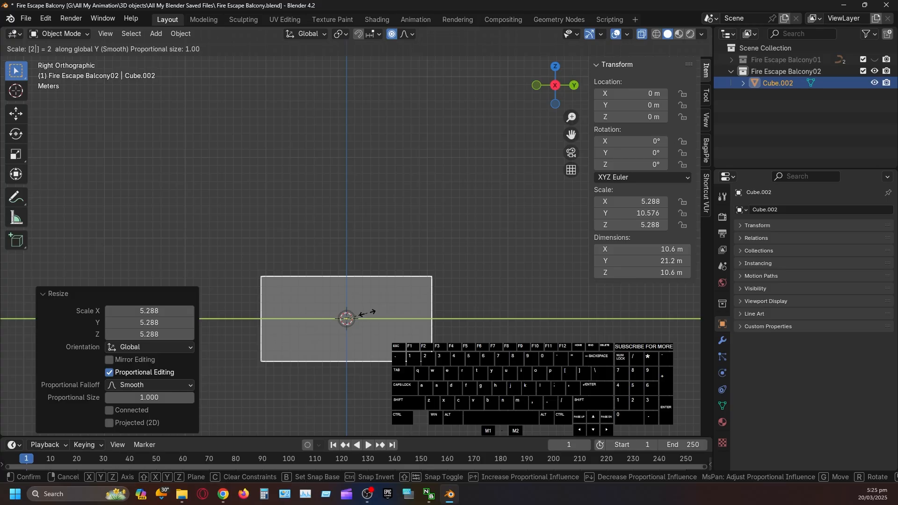
click(367, 312)
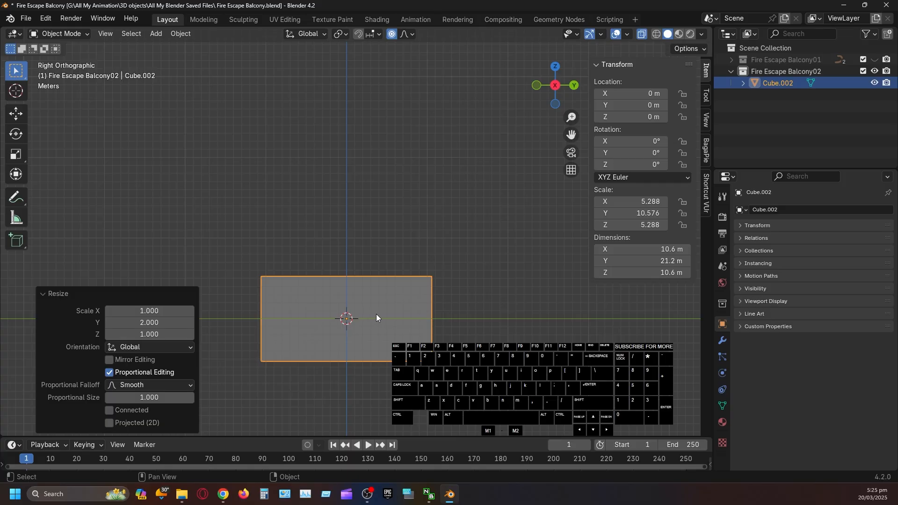
Select the stretched cube and switch it to Edit Mode
click(473, 316)
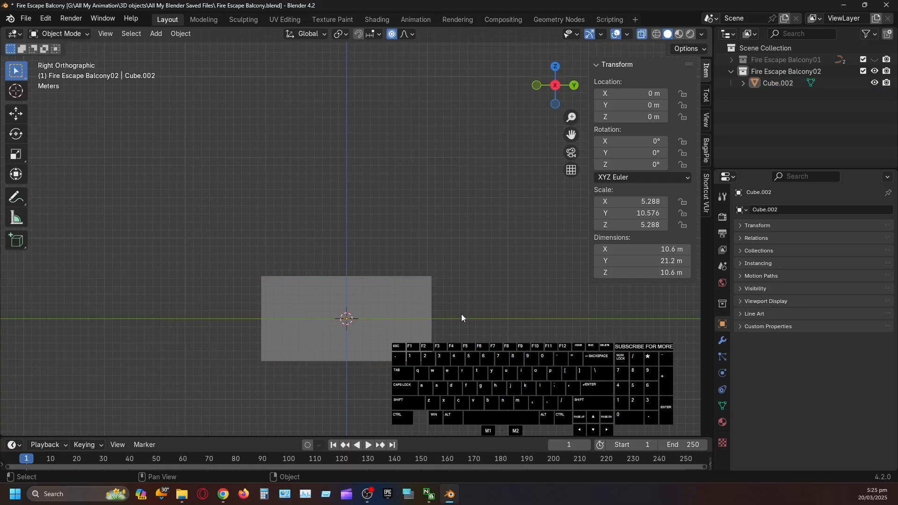
click(400, 316)
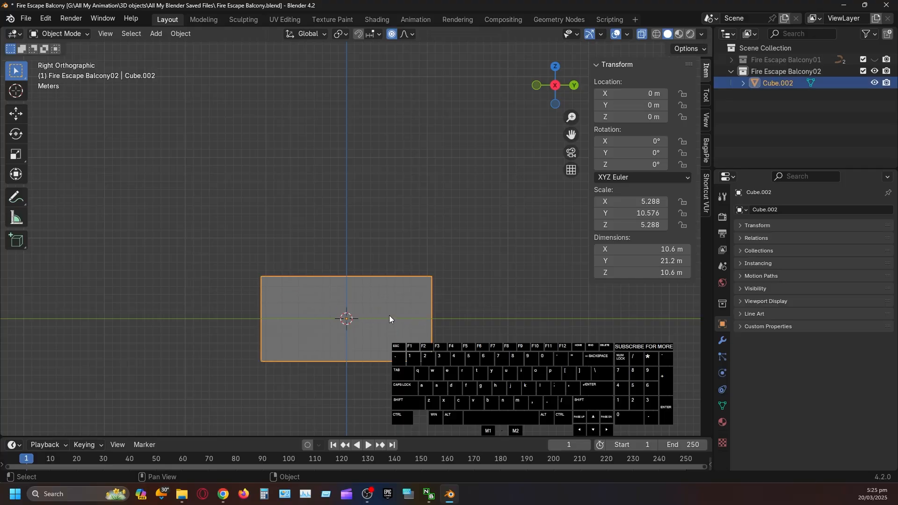
key(ctrl+Tab)
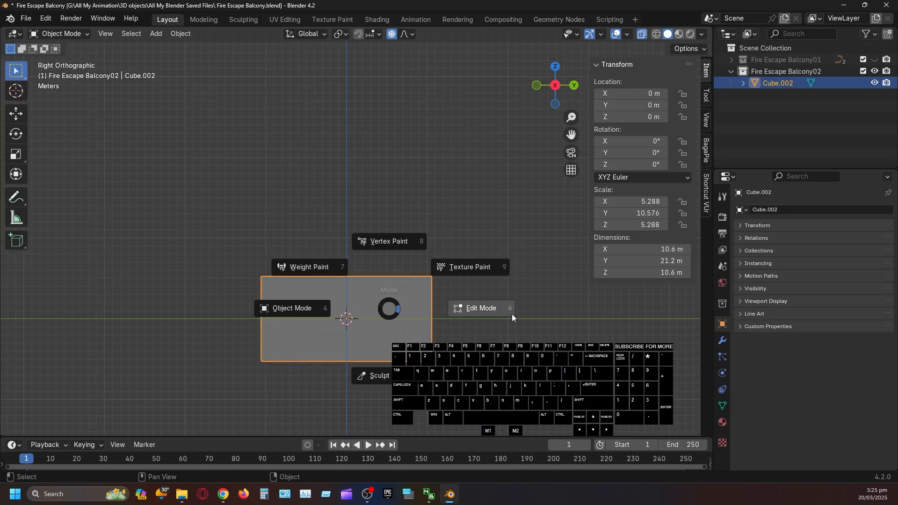
click(481, 309)
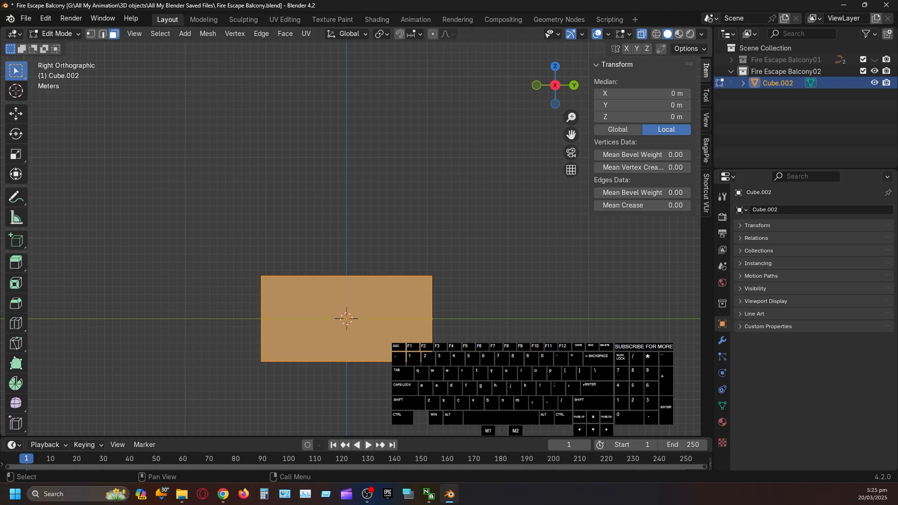
alt+shift+drag(416, 311, 448, 315)
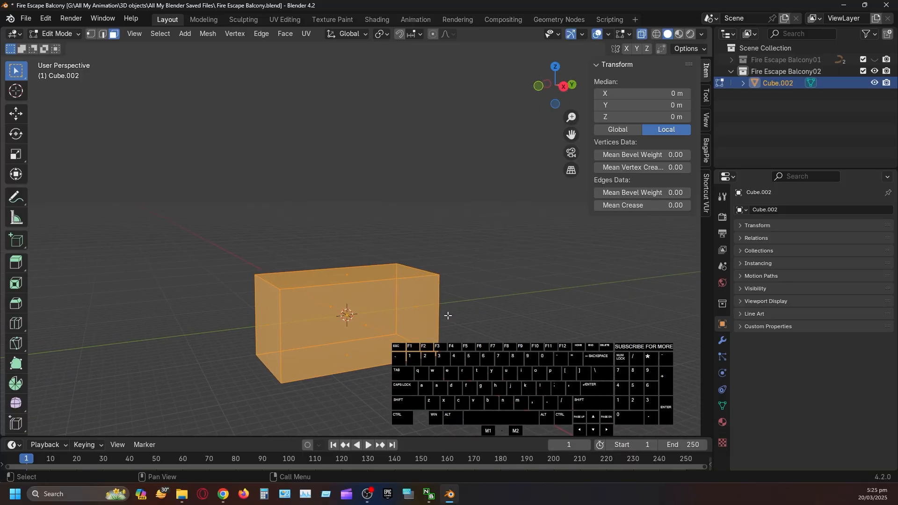
Open the Preferences and review the Interface, Viewport, Lights, Editing and Animation settings
click(43, 21)
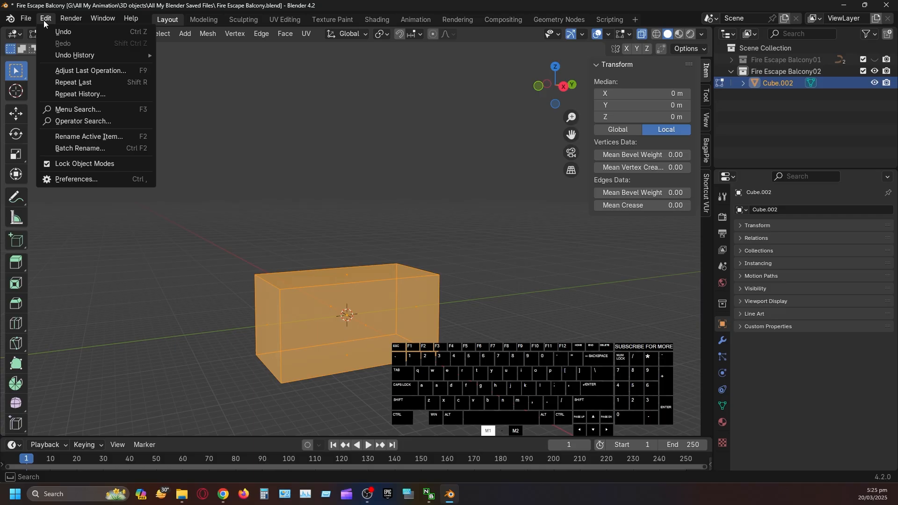
click(86, 177)
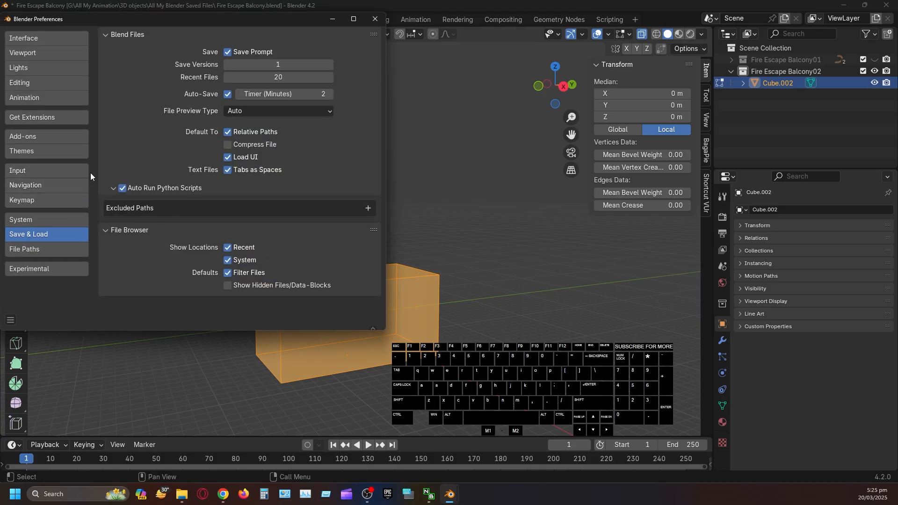
click(33, 55)
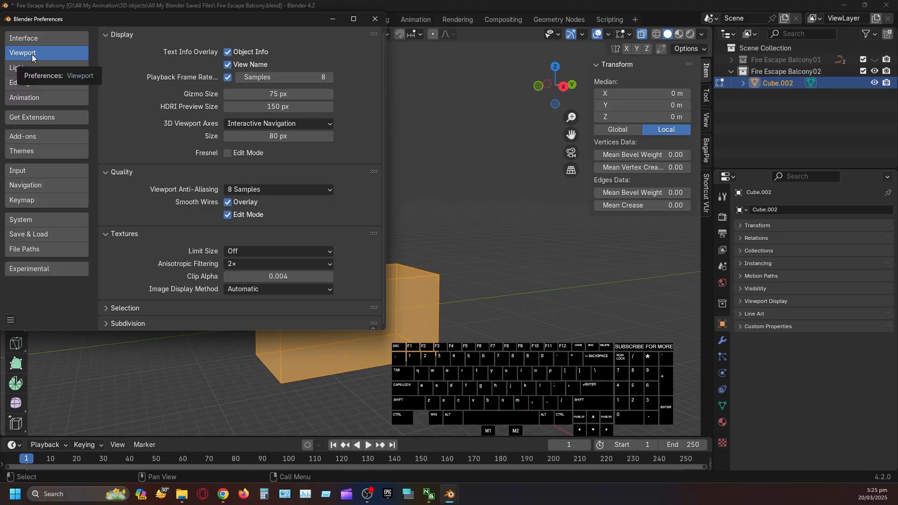
click(37, 41)
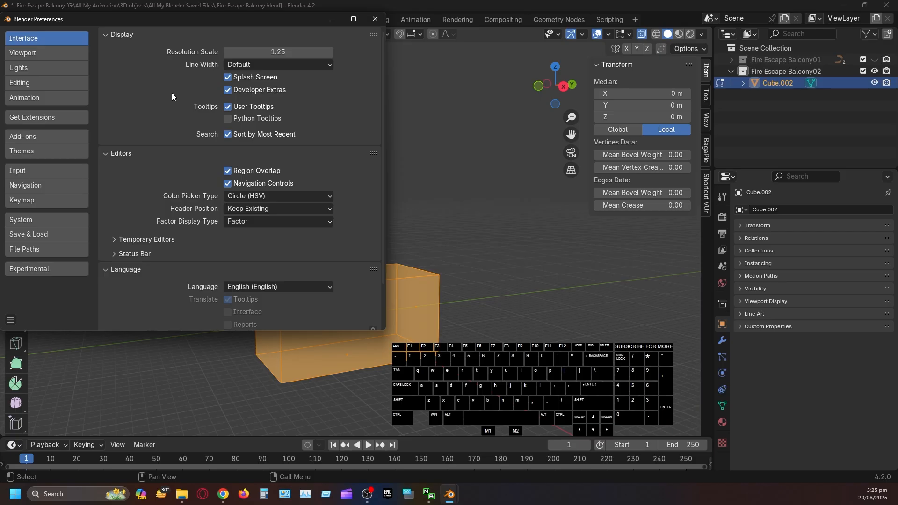
scroll(175, 166, down, 2)
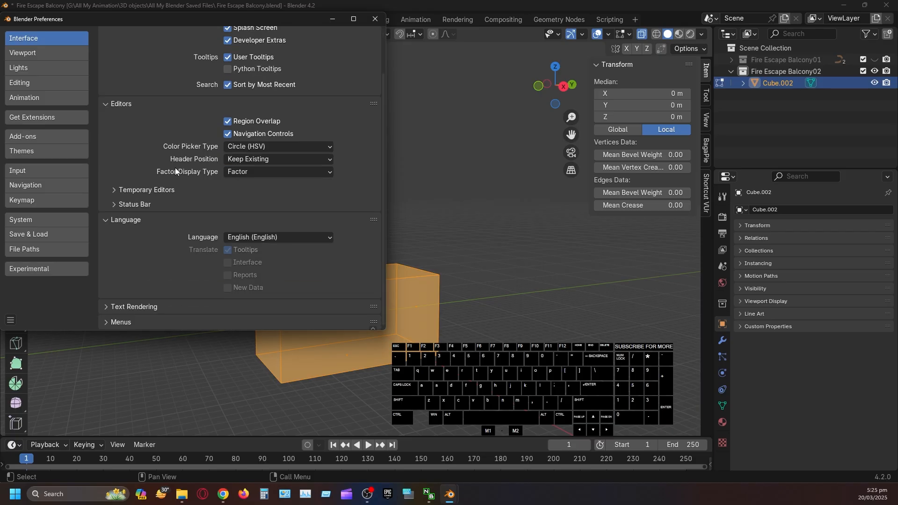
click(42, 54)
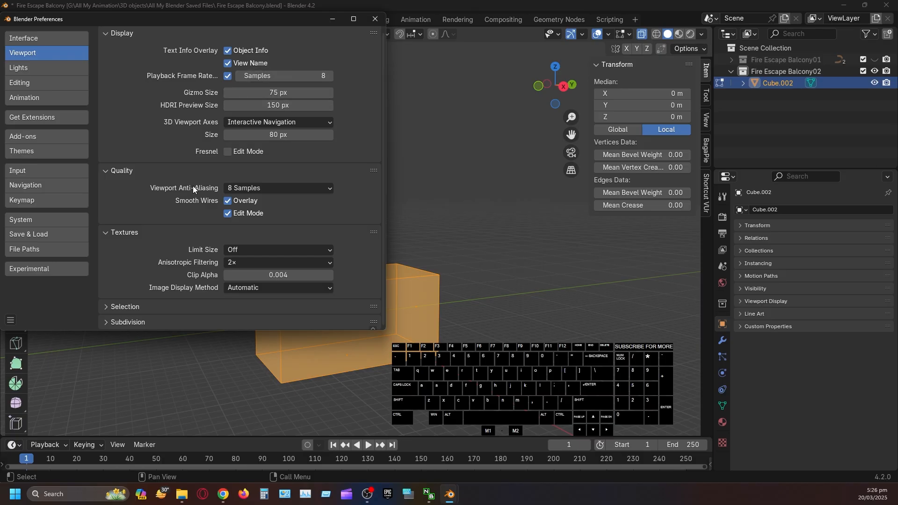
click(50, 68)
click(43, 86)
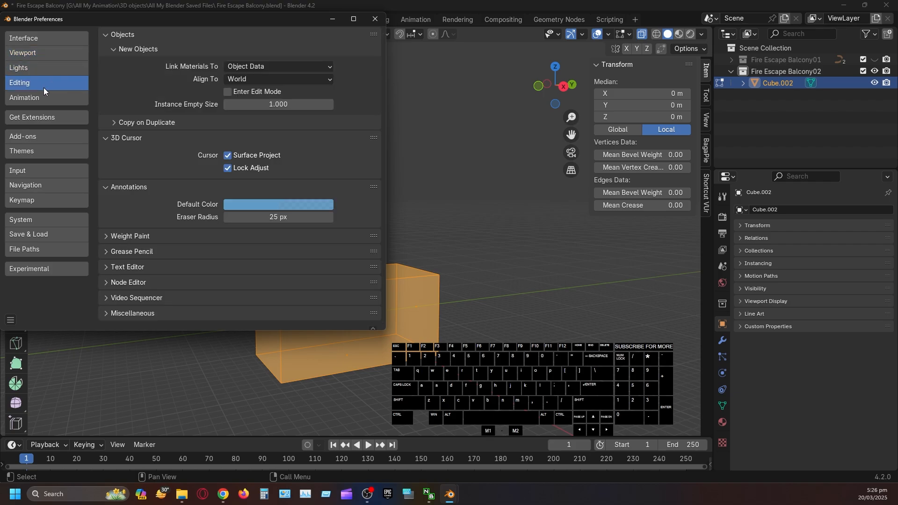
click(45, 97)
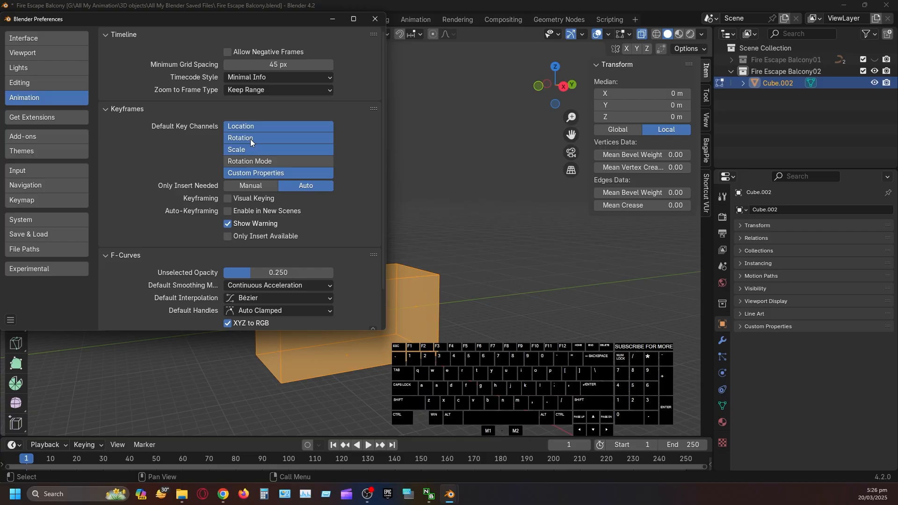
scroll(290, 203, down, 2)
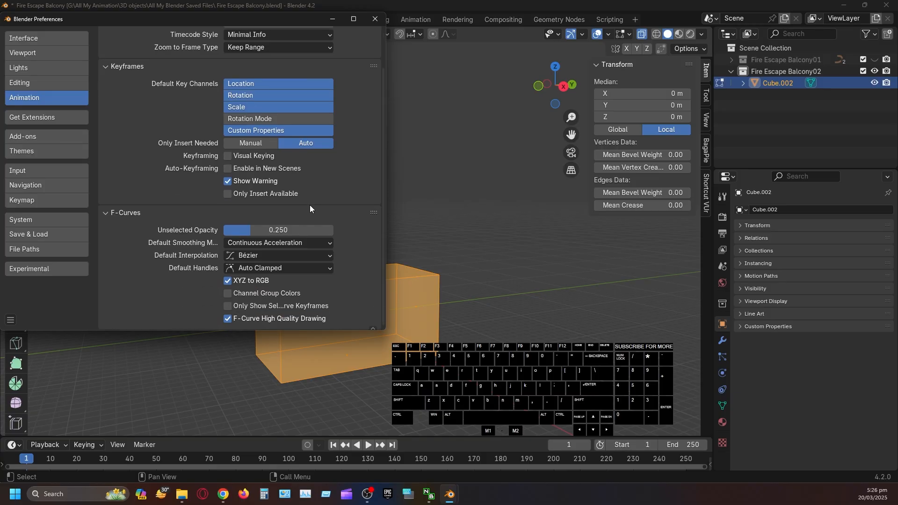
Review the preferences from Add-ons and Themes through Input, Navigation, Keymap, System, Save & Load and File Paths to Experimental
click(36, 136)
click(35, 152)
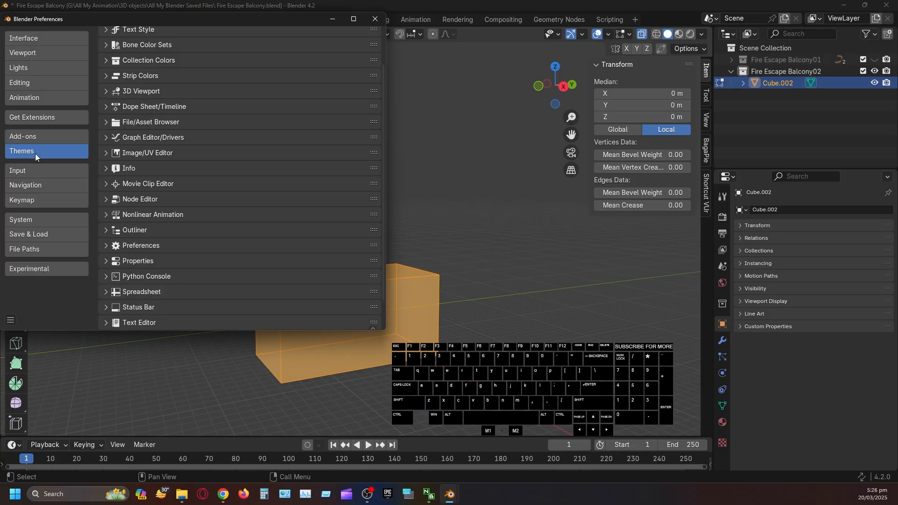
click(34, 171)
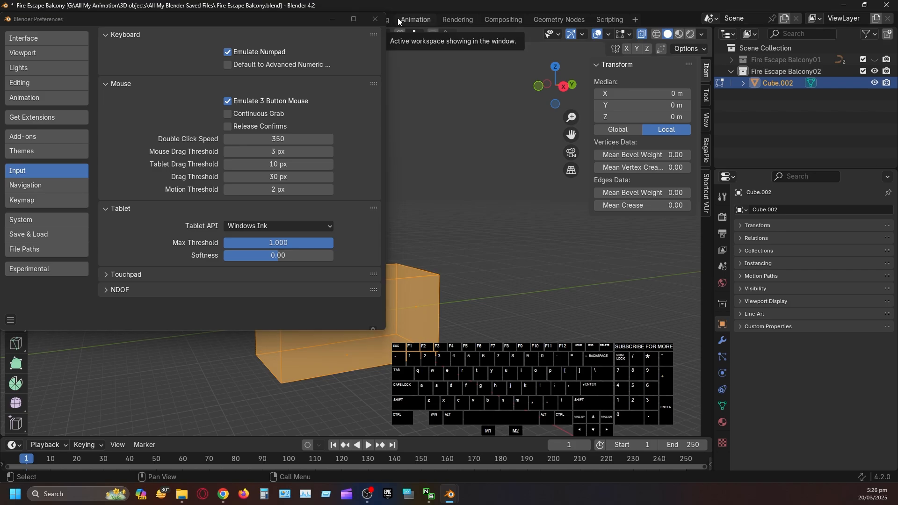
click(45, 187)
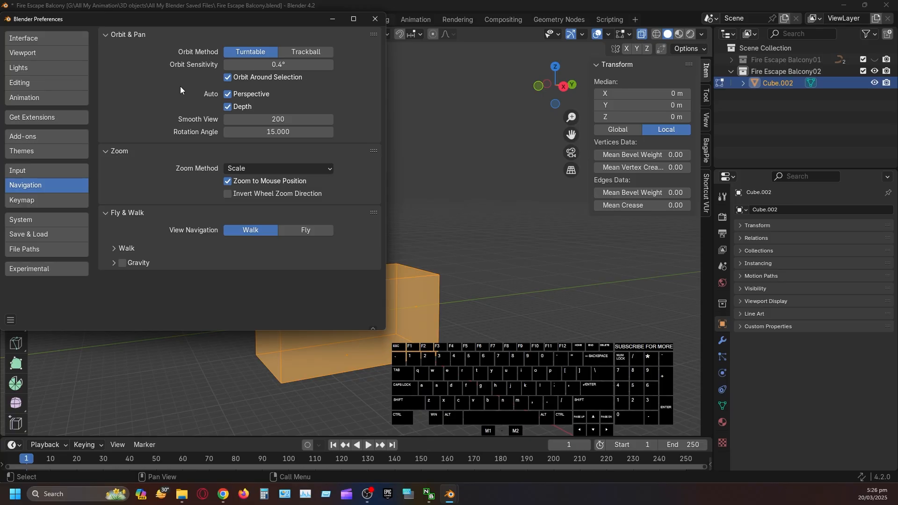
click(75, 200)
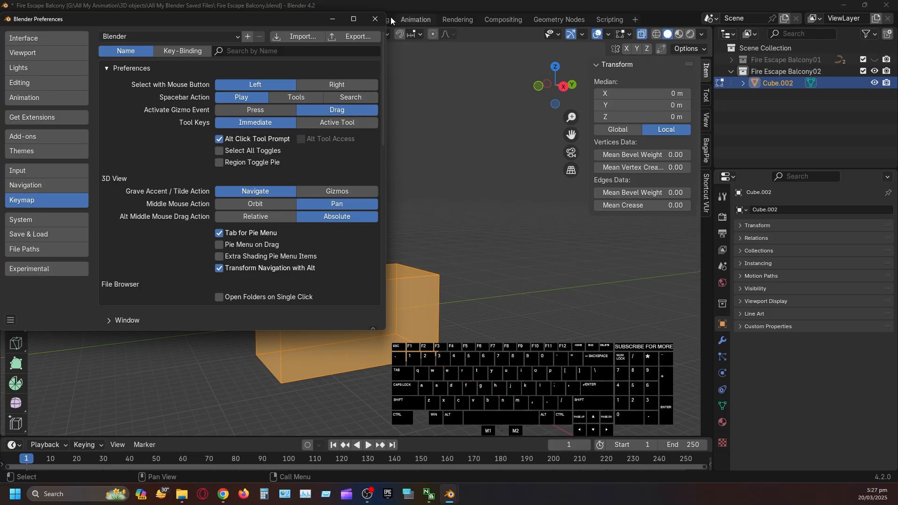
click(24, 220)
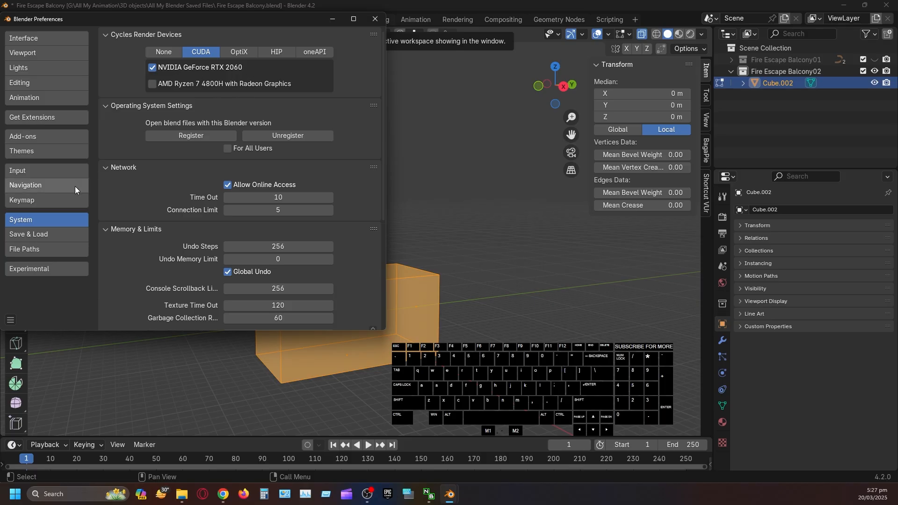
click(41, 235)
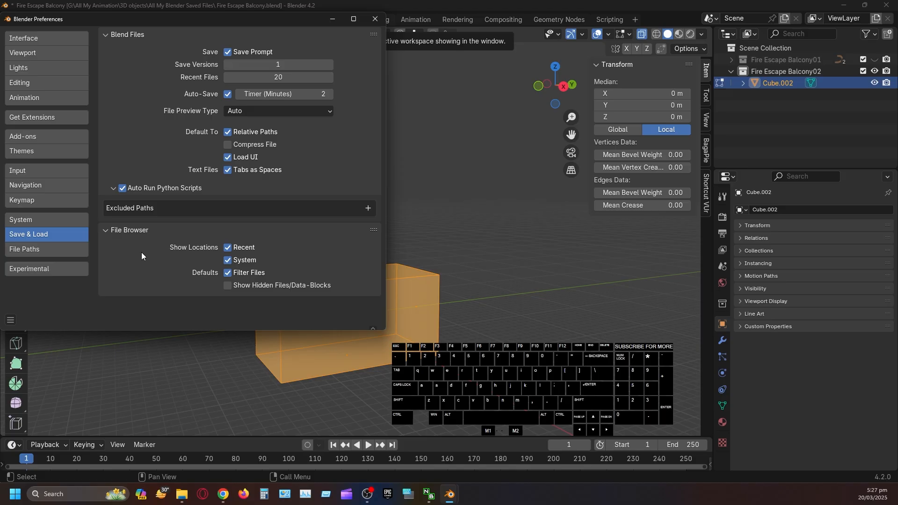
click(27, 249)
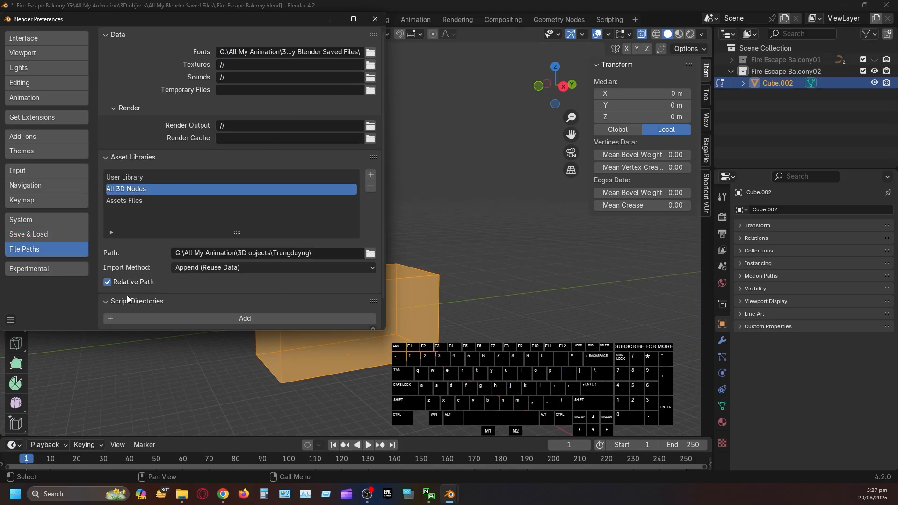
click(47, 269)
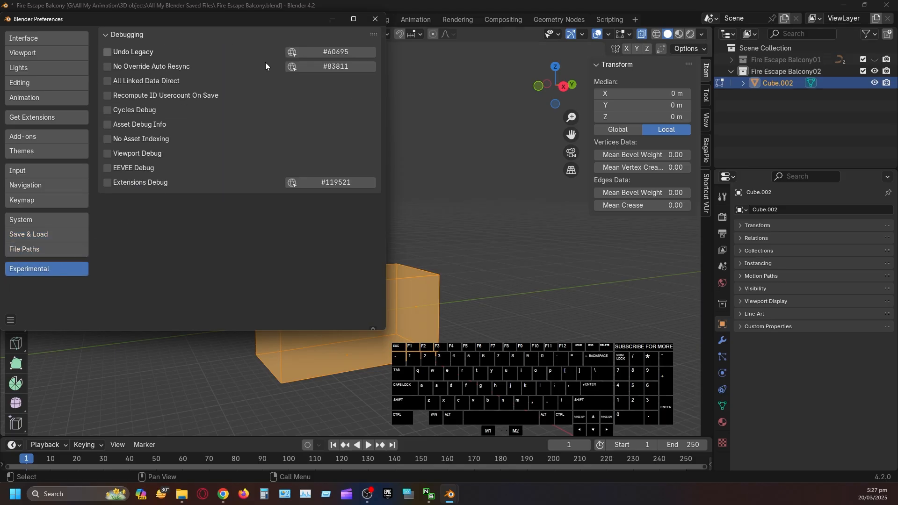
Save the current preferences and close the Preferences window
click(13, 322)
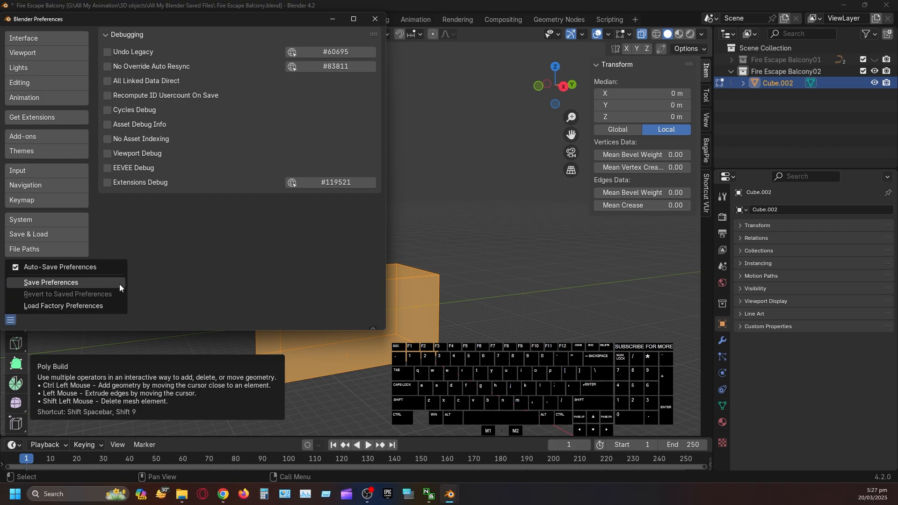
click(80, 284)
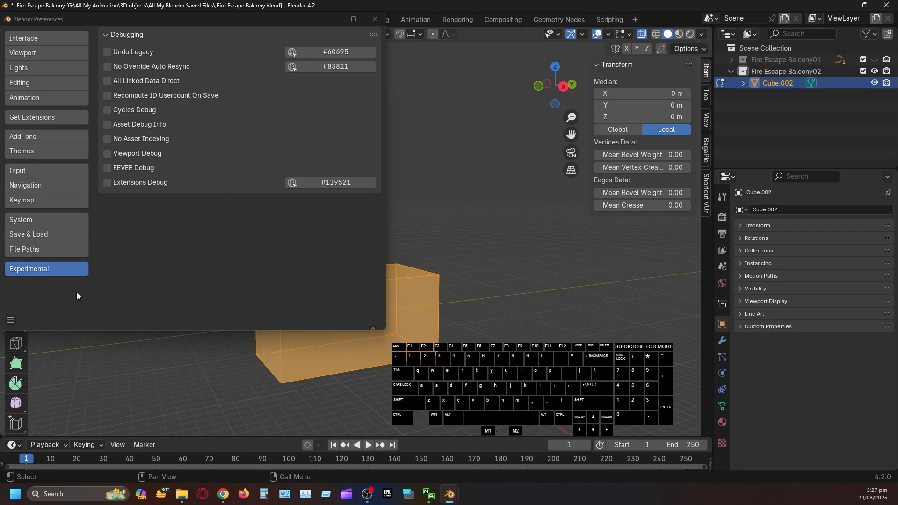
click(375, 20)
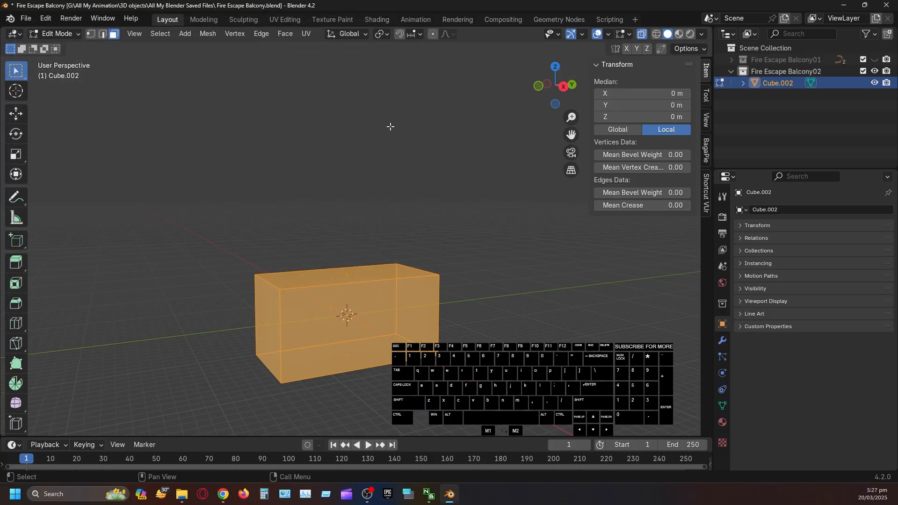
Review the file Defaults options and the save options in the Preferences, and close the Preferences window
click(25, 20)
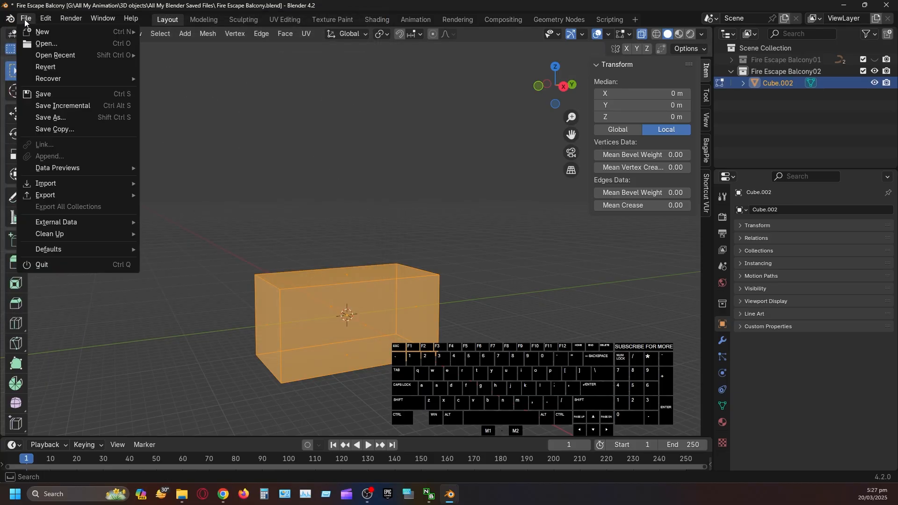
mouse_move(64, 249)
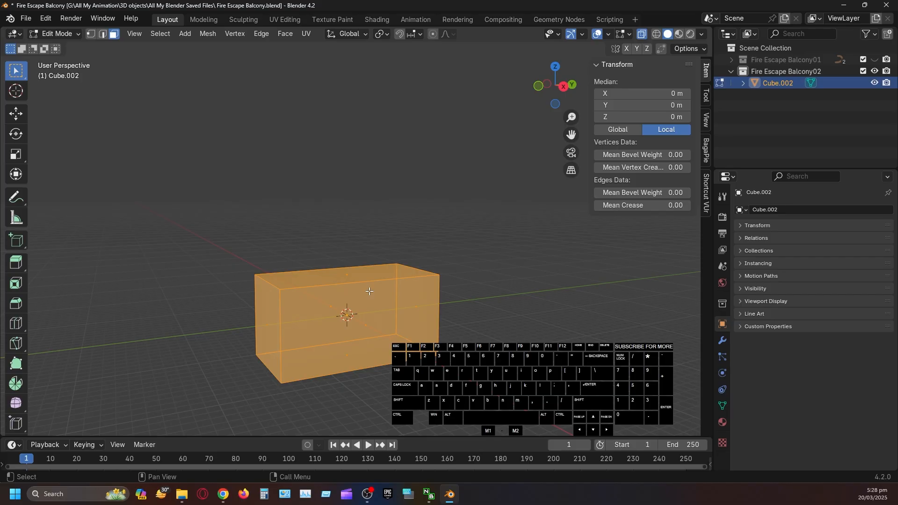
click(27, 19)
click(51, 17)
click(50, 19)
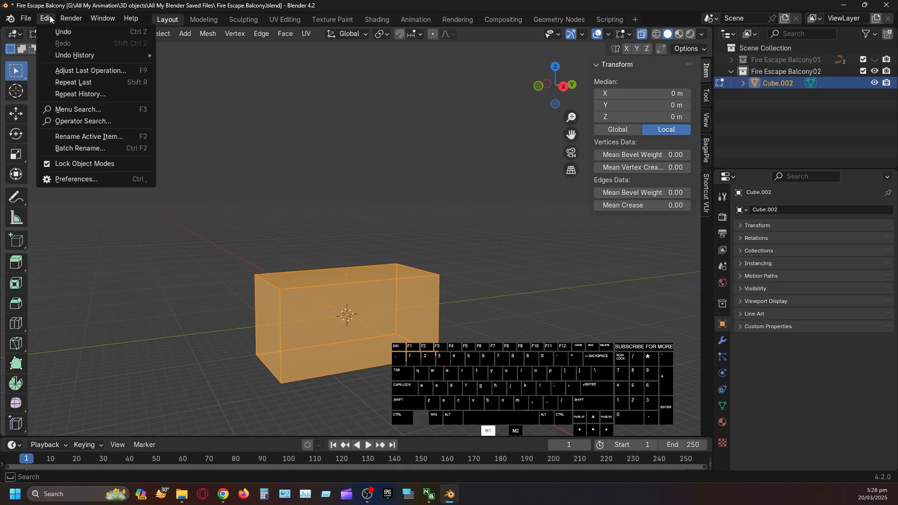
click(74, 179)
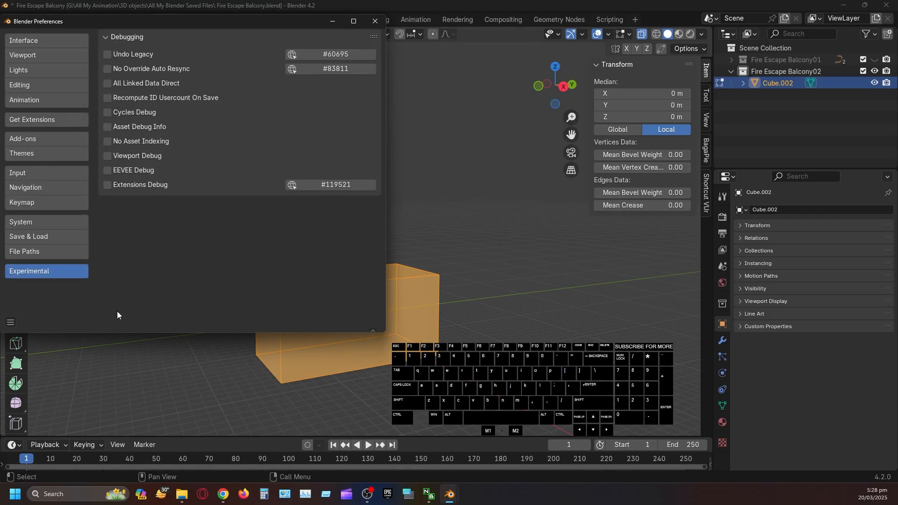
click(11, 322)
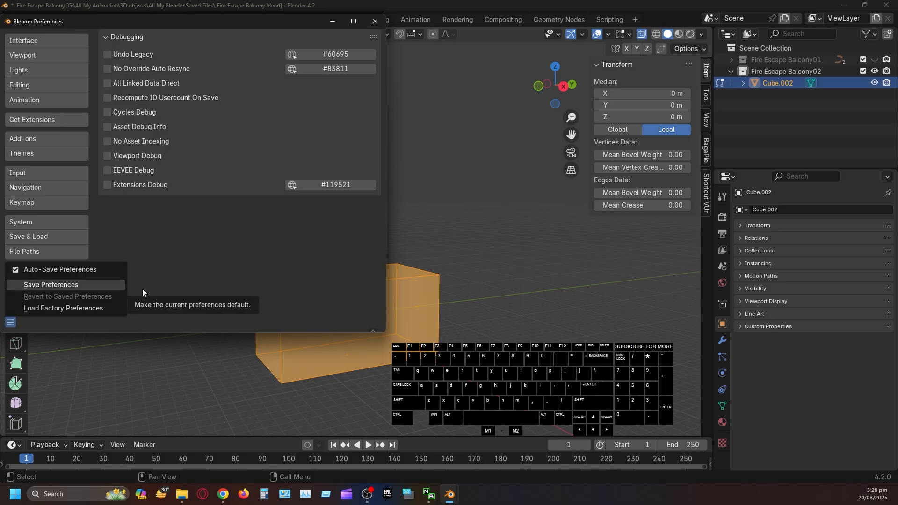
click(439, 242)
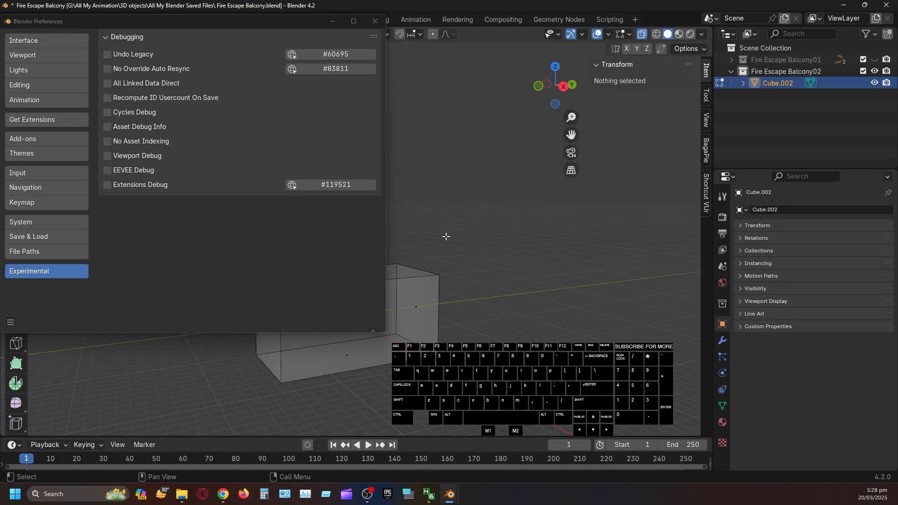
click(375, 21)
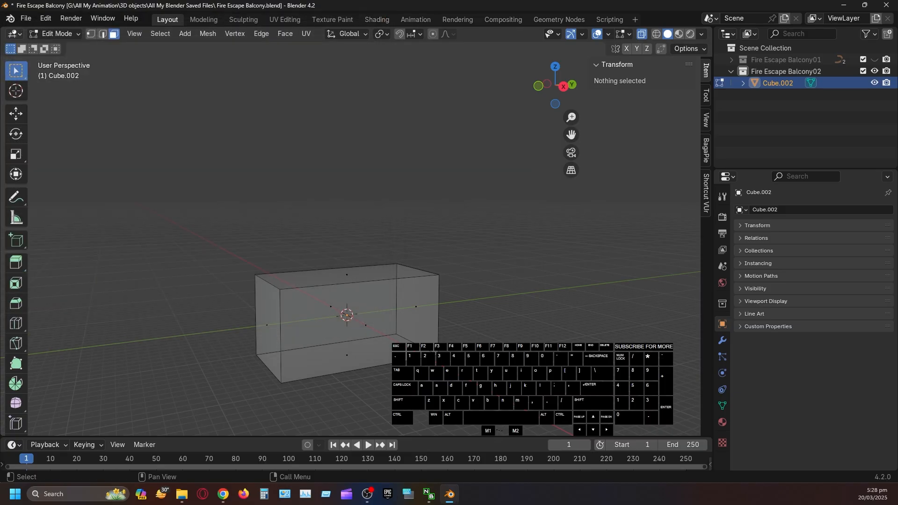
click(26, 17)
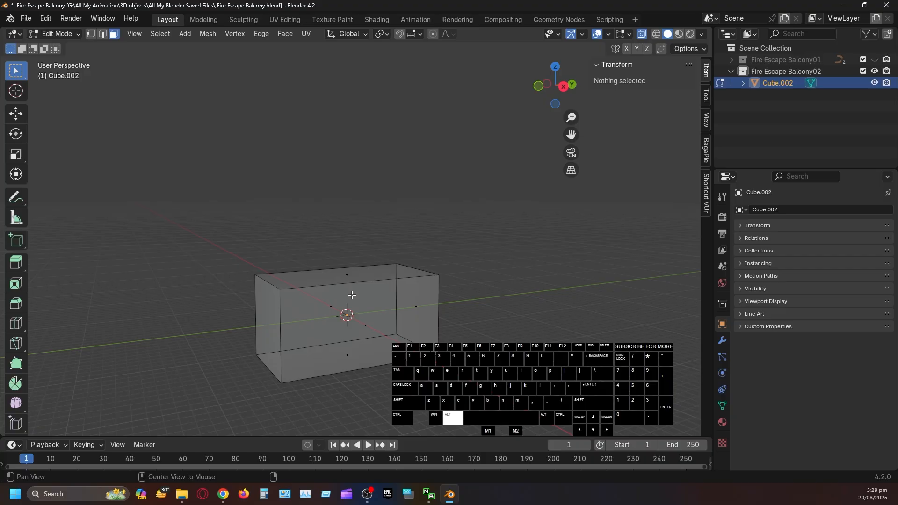
Duplicate the box's top and bottom faces in place, with no offset
alt+shift+drag(340, 274, 330, 240)
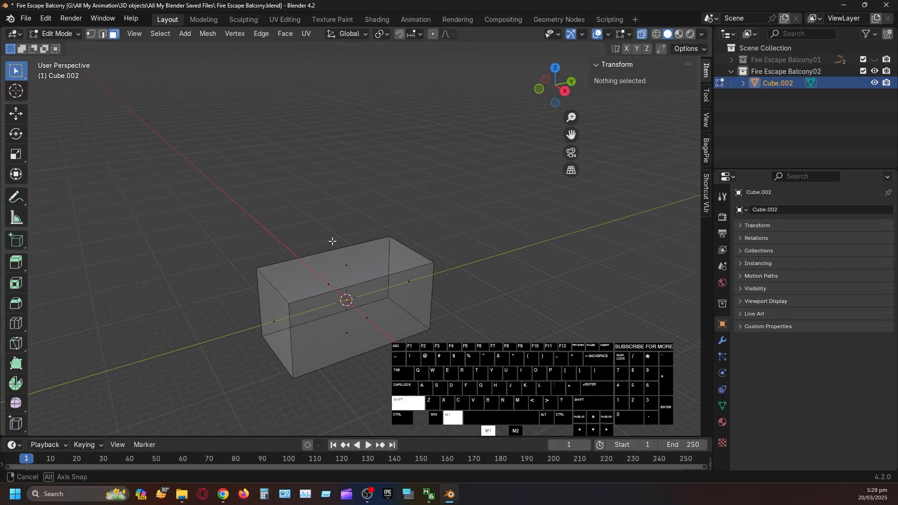
click(349, 265)
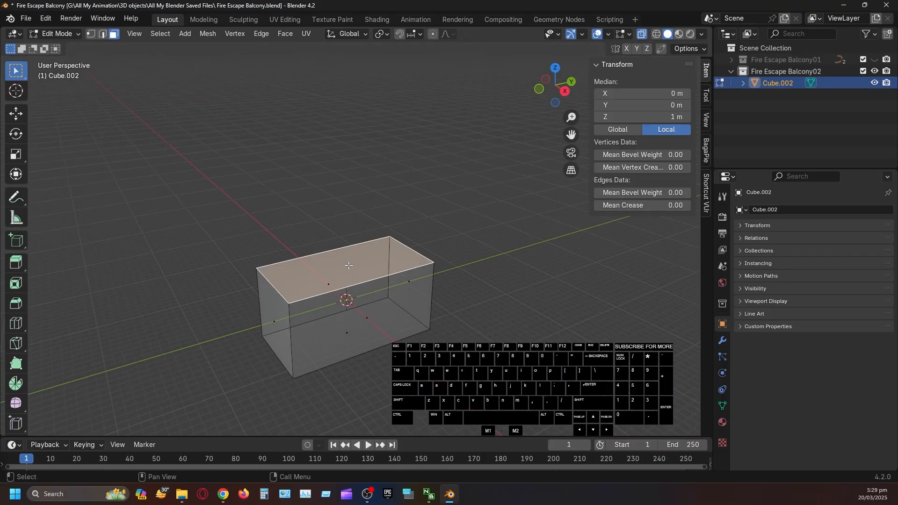
shift+click(363, 337)
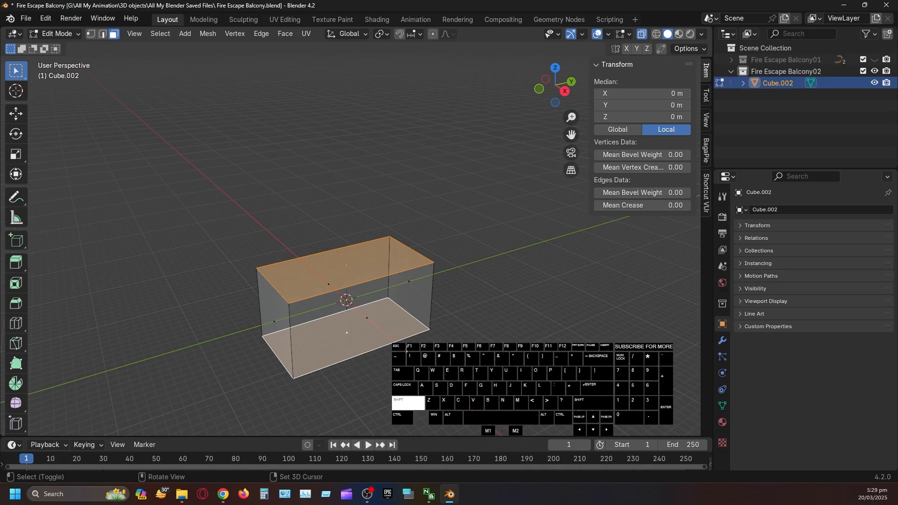
key(g)
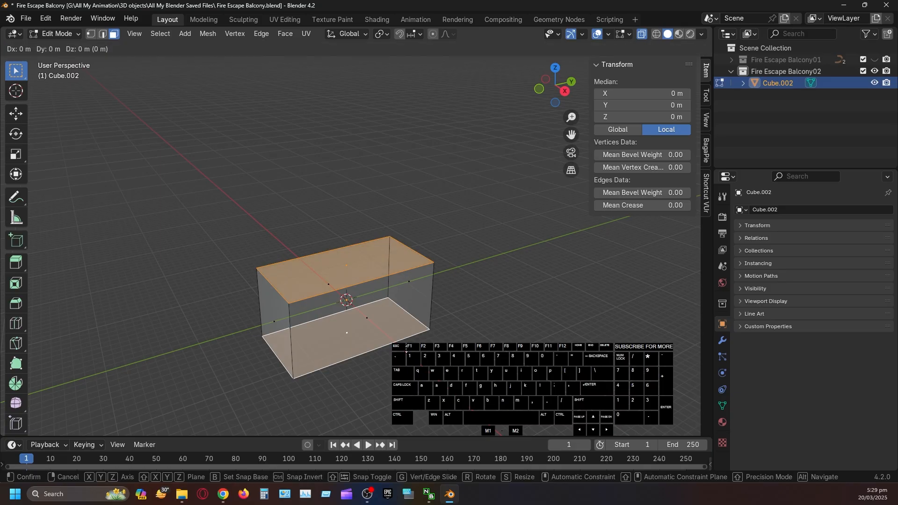
click(406, 350)
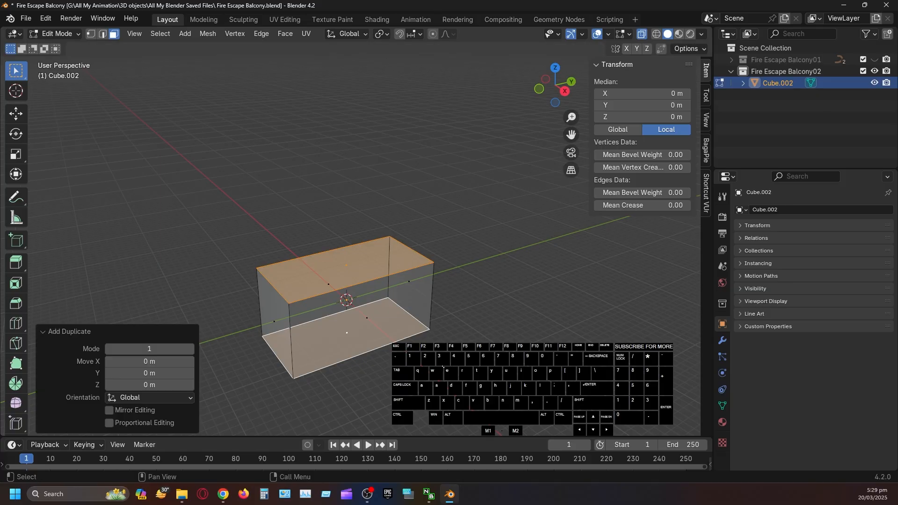
Separate the duplicated top and bottom faces into their own object by selection
alt+drag(477, 346, 477, 319)
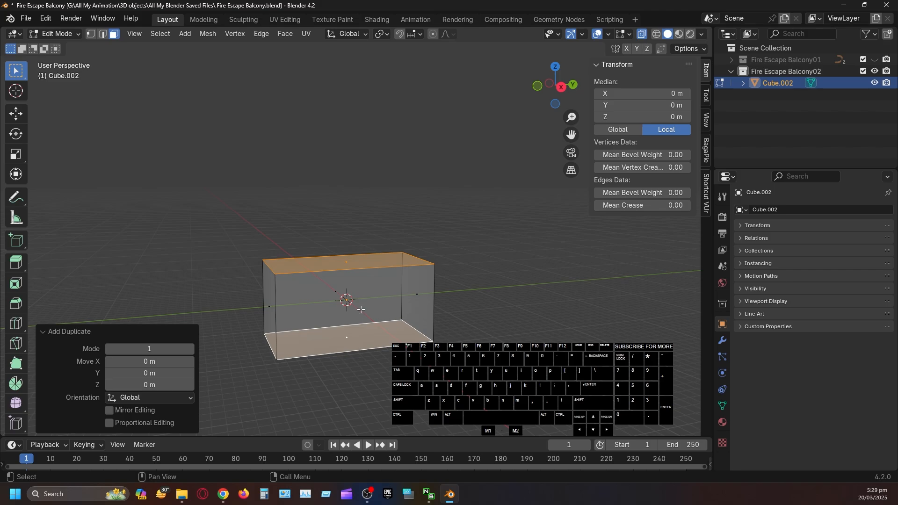
key(p)
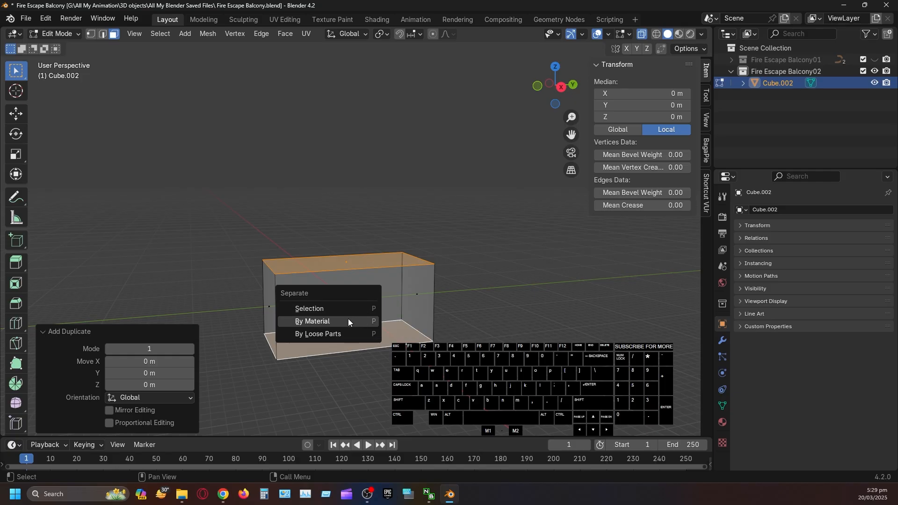
click(343, 307)
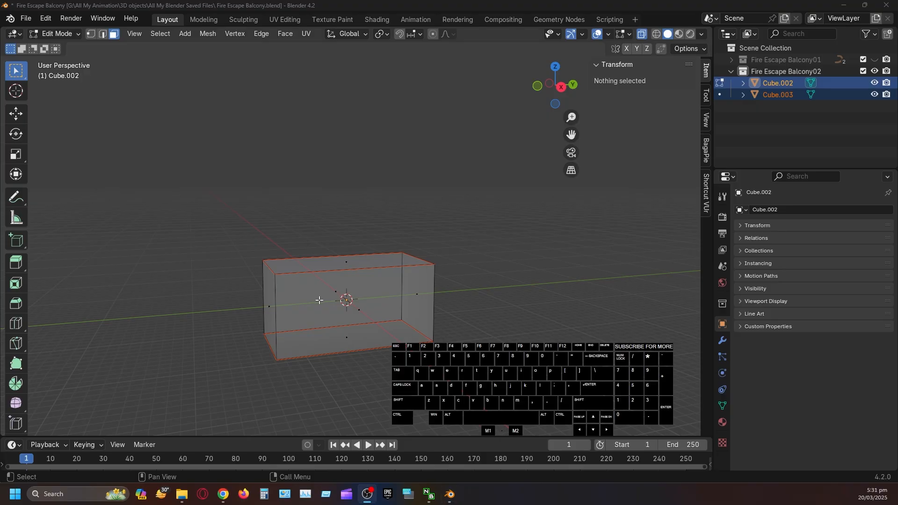
Compare the box and the separated faces by toggling their visibility, and leave Cube.003 hidden with Cube.002 shown
click(302, 300)
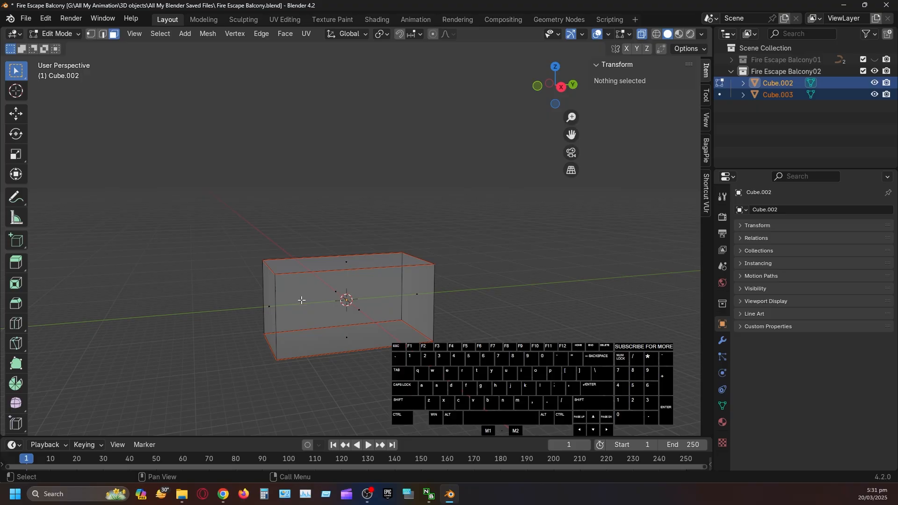
click(873, 83)
click(874, 82)
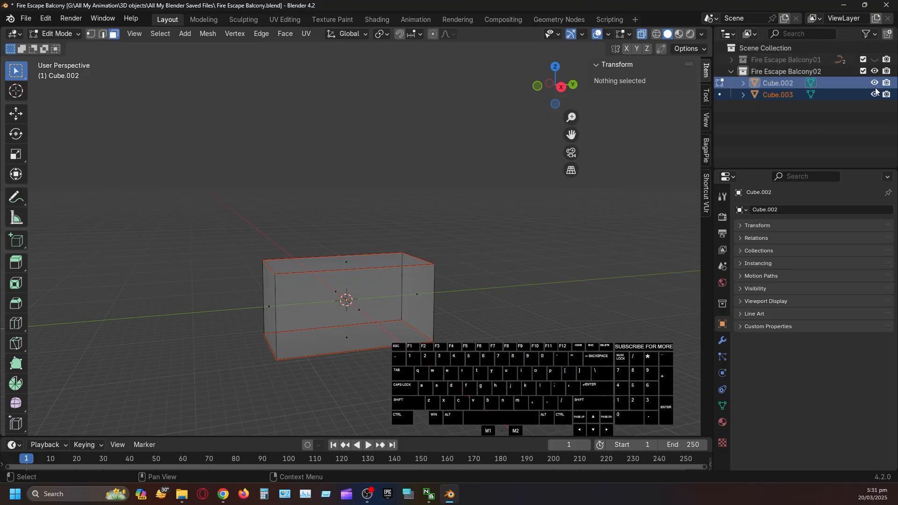
click(873, 94)
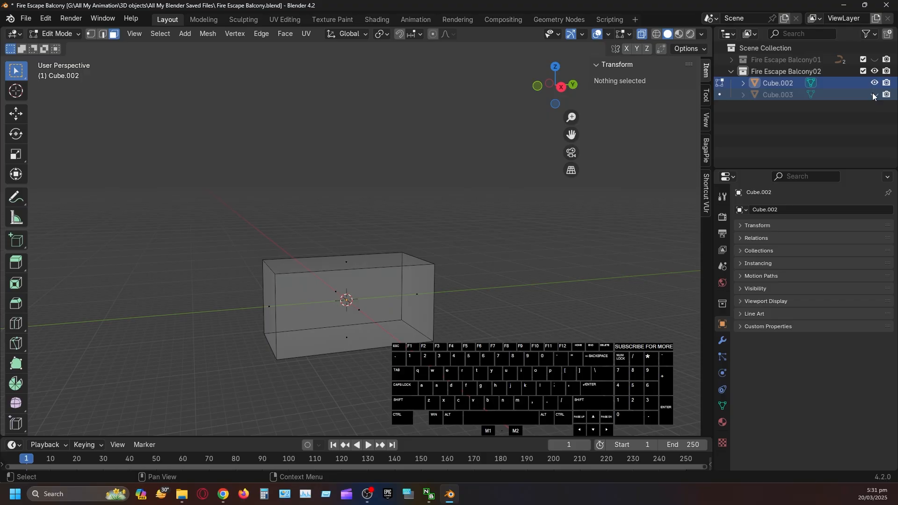
click(874, 94)
click(873, 94)
click(875, 83)
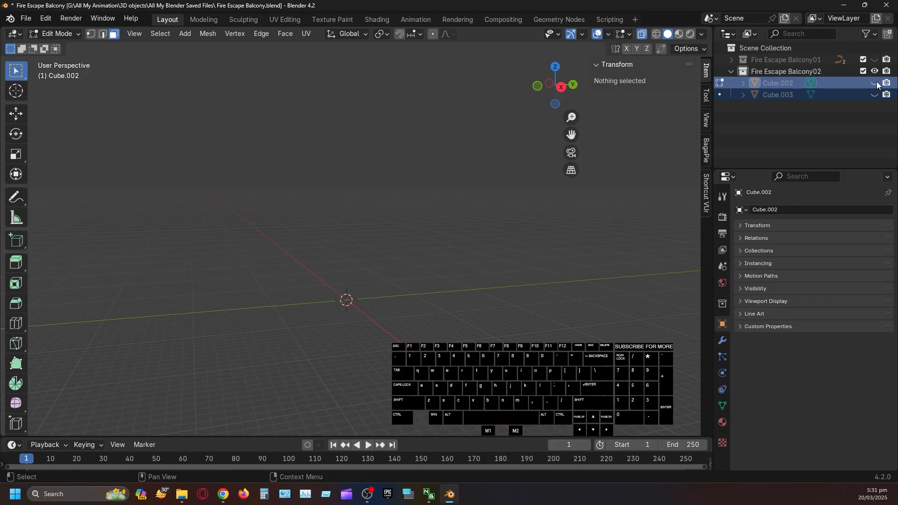
click(875, 83)
click(875, 83)
click(873, 95)
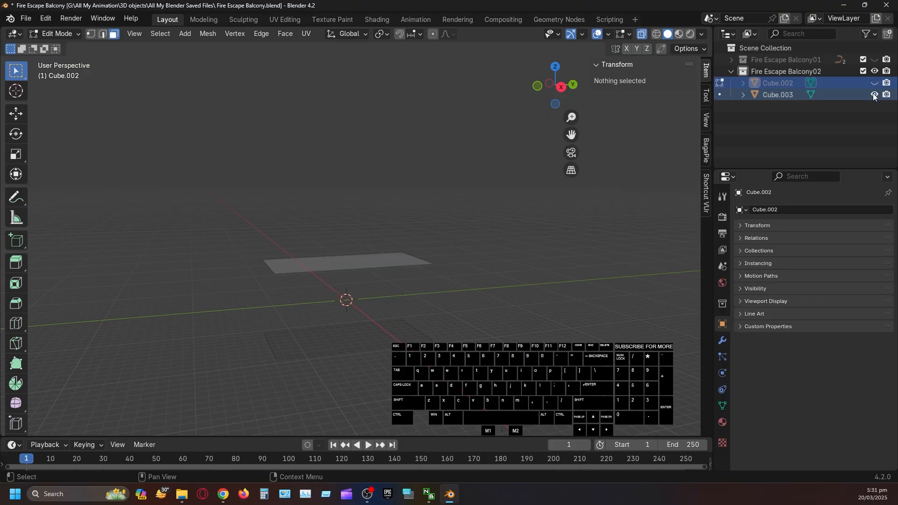
click(873, 95)
click(874, 84)
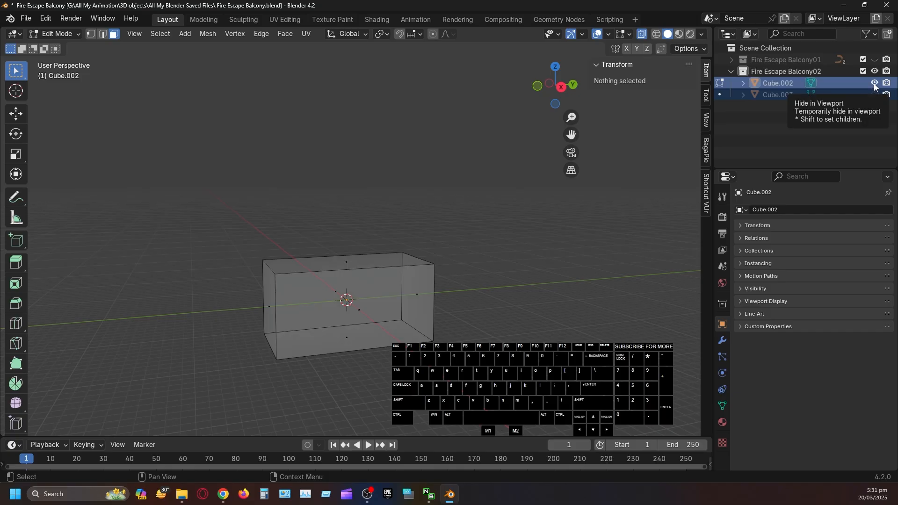
click(874, 85)
click(874, 96)
click(874, 96)
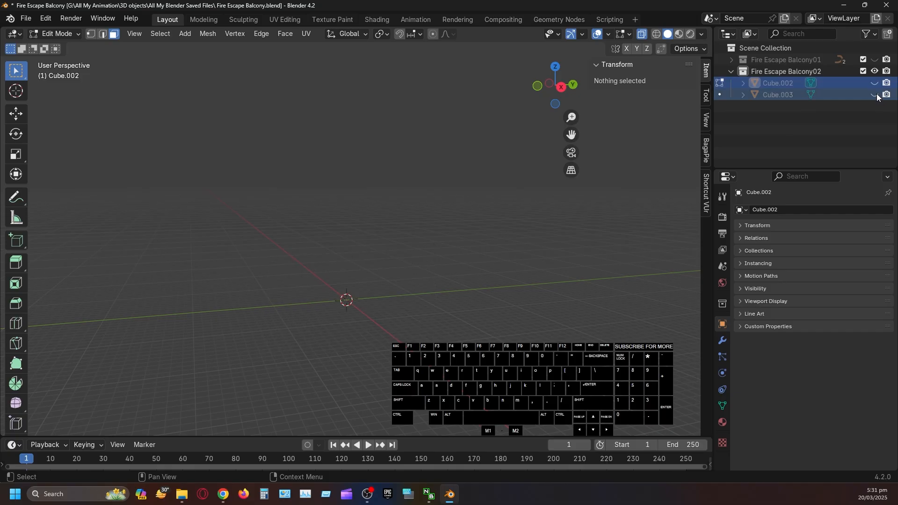
click(874, 84)
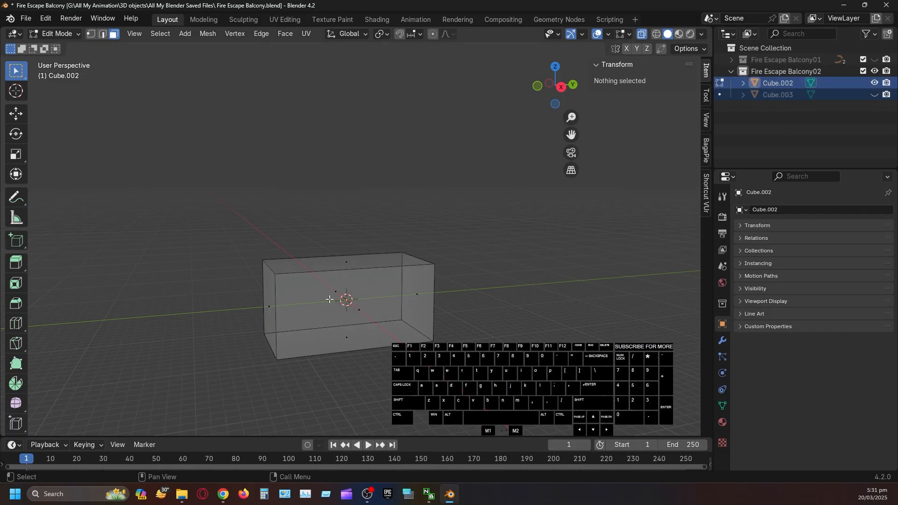
Delete the long back face of Cube.002 at X -1 m with the Only Faces option, keeping its edges
click(294, 305)
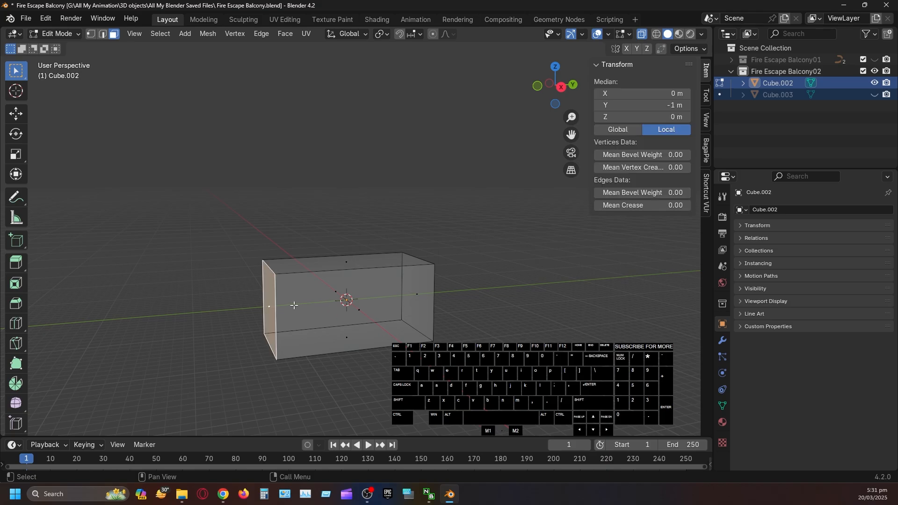
click(321, 294)
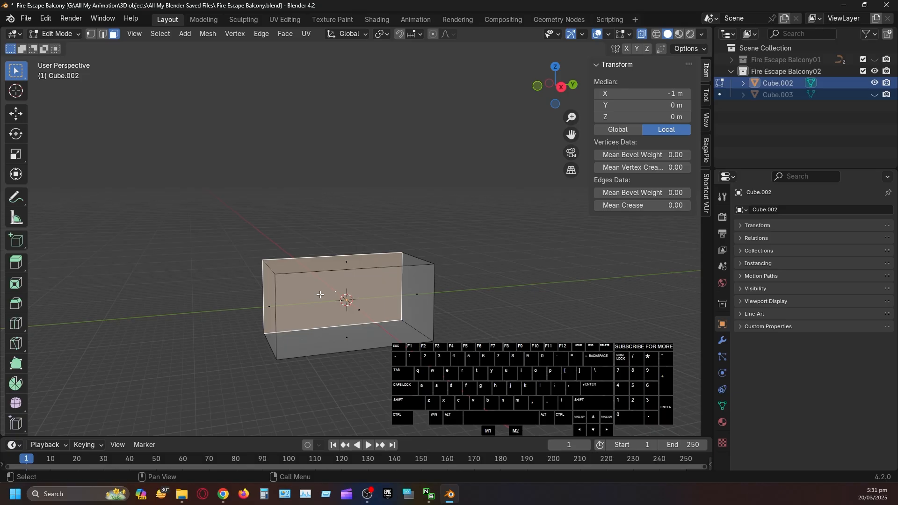
key(x)
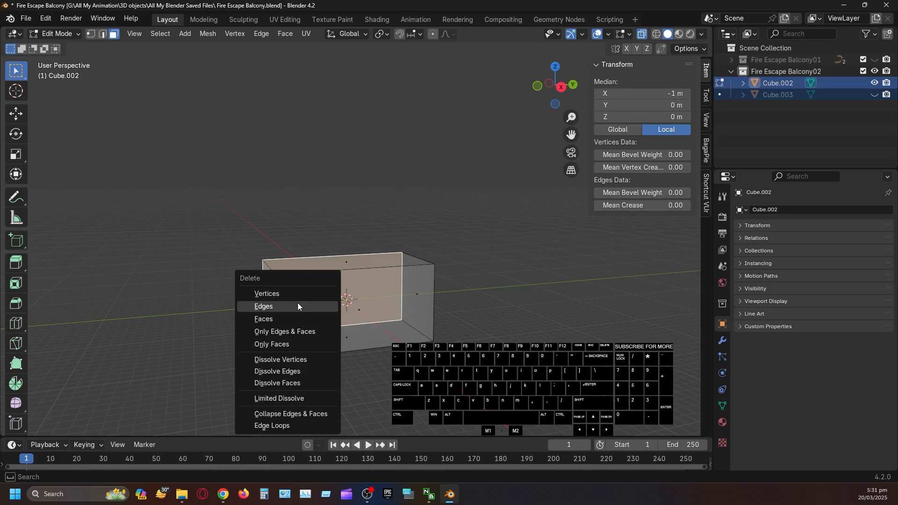
click(286, 345)
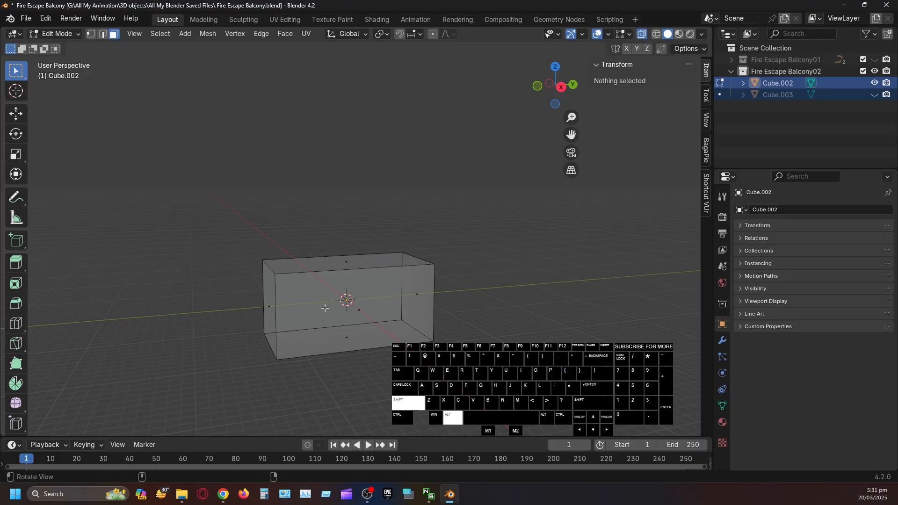
Examine the box with the open back from several angles and at close range
alt+drag(322, 306, 471, 301)
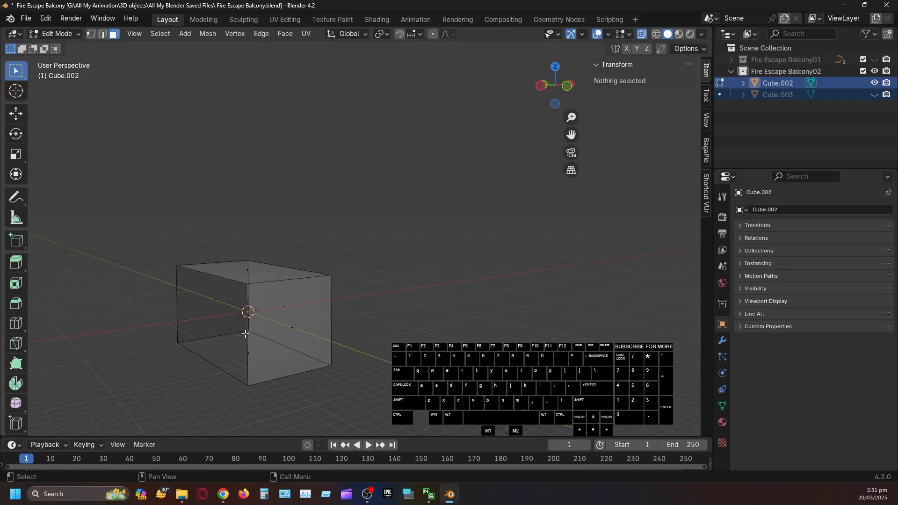
alt+drag(360, 294, 541, 232)
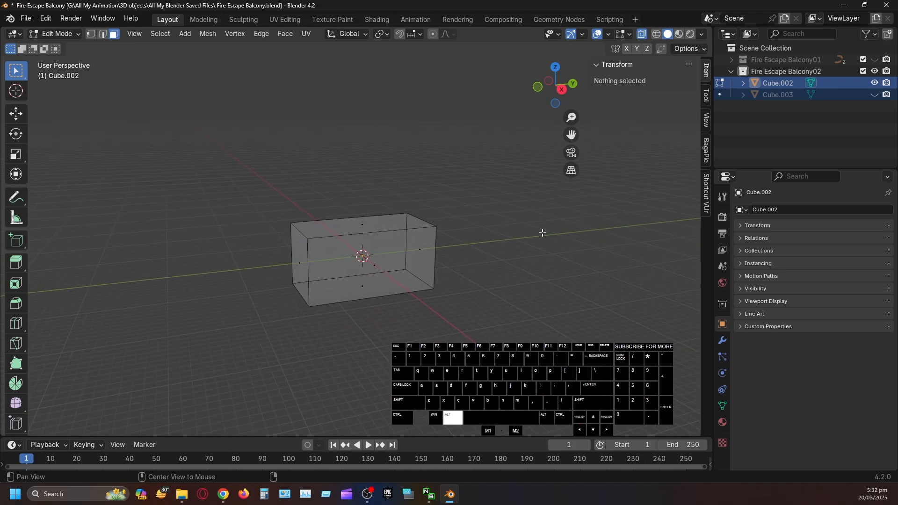
key(alt)
alt+shift+drag(522, 241, 404, 284)
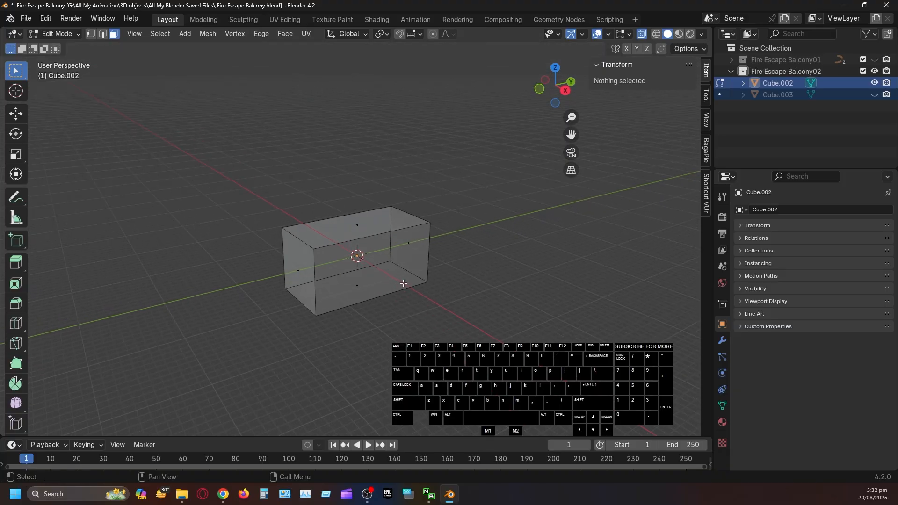
ctrl+alt+drag(396, 297, 406, 355)
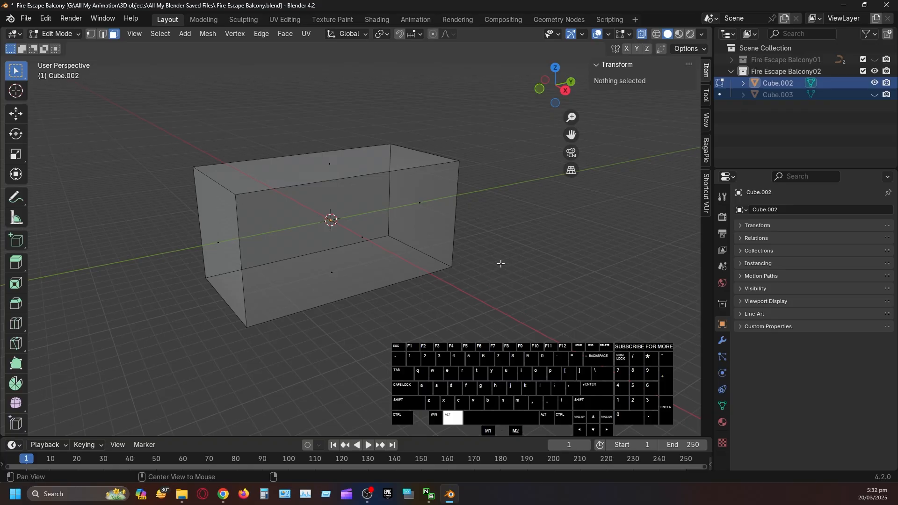
mouse_move(501, 260)
ctrl+alt+mouse_down()
mouse_move(511, 266)
mouse_move(533, 245)
mouse_move(514, 266)
mouse_move(541, 248)
mouse_move(527, 274)
mouse_move(538, 255)
mouse_move(501, 276)
mouse_move(550, 253)
mouse_move(545, 242)
mouse_move(527, 260)
mouse_move(548, 257)
ctrl+alt+mouse_up()
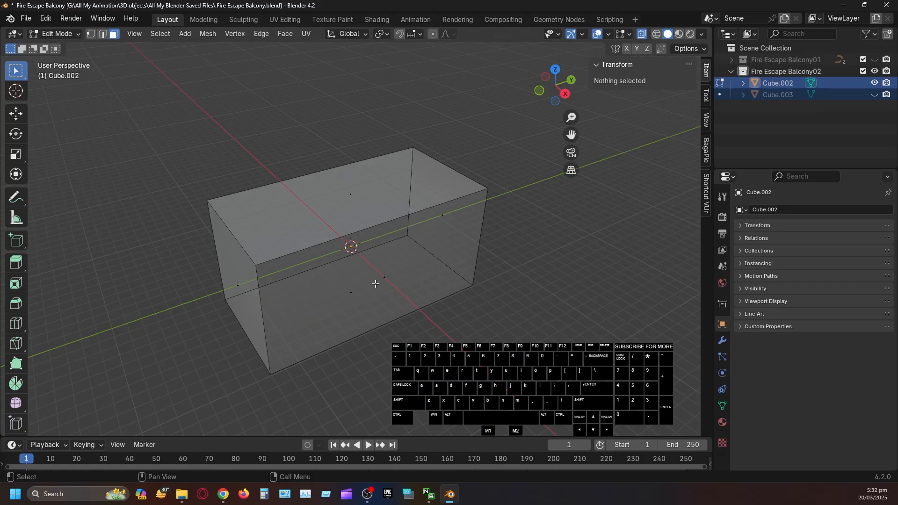
click(321, 310)
alt+shift+drag(367, 373, 366, 366)
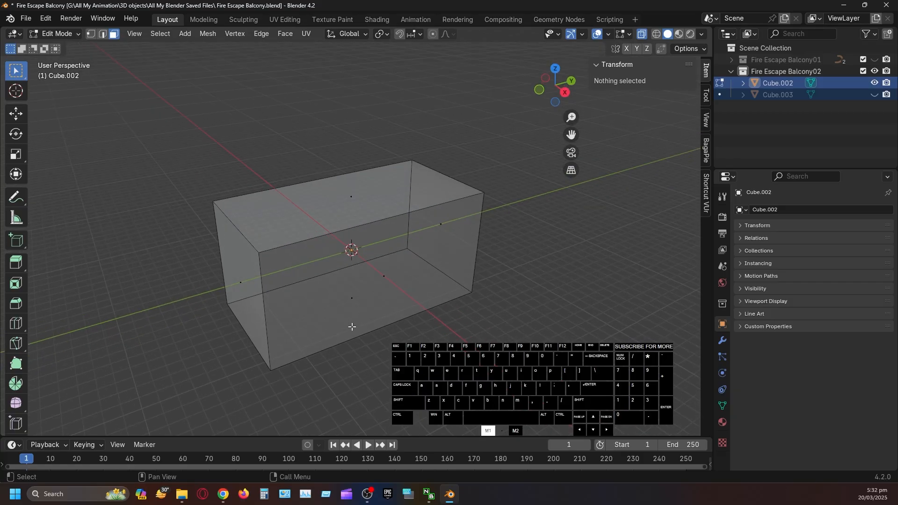
click(352, 327)
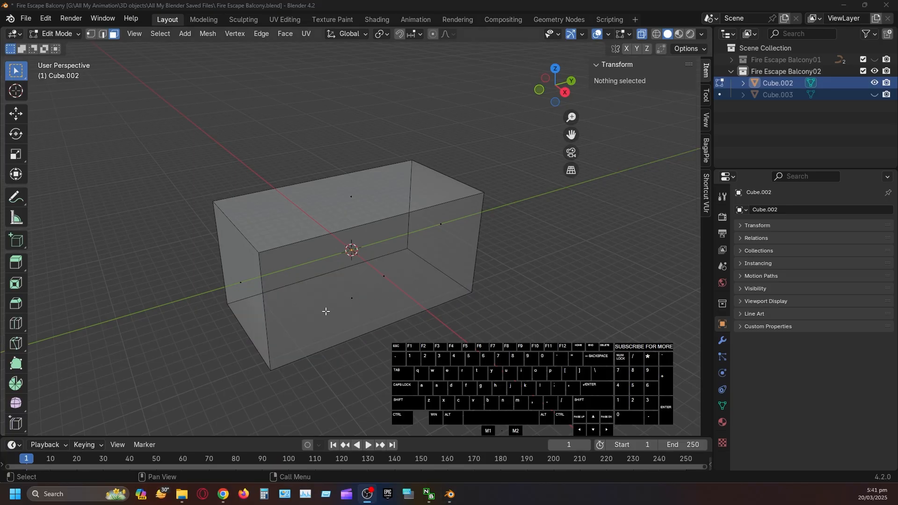
Split the bottom face of Cube.002 from the rest of the mesh and hide it
click(323, 319)
click(361, 330)
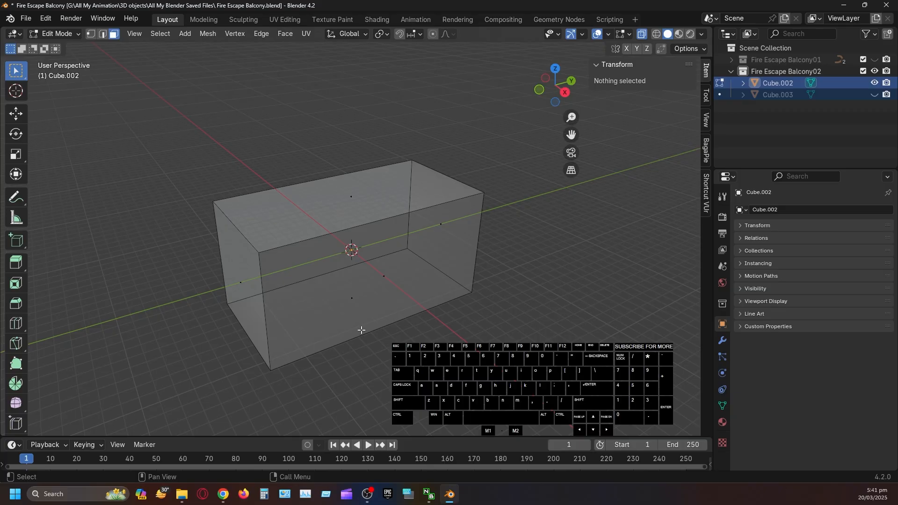
click(347, 327)
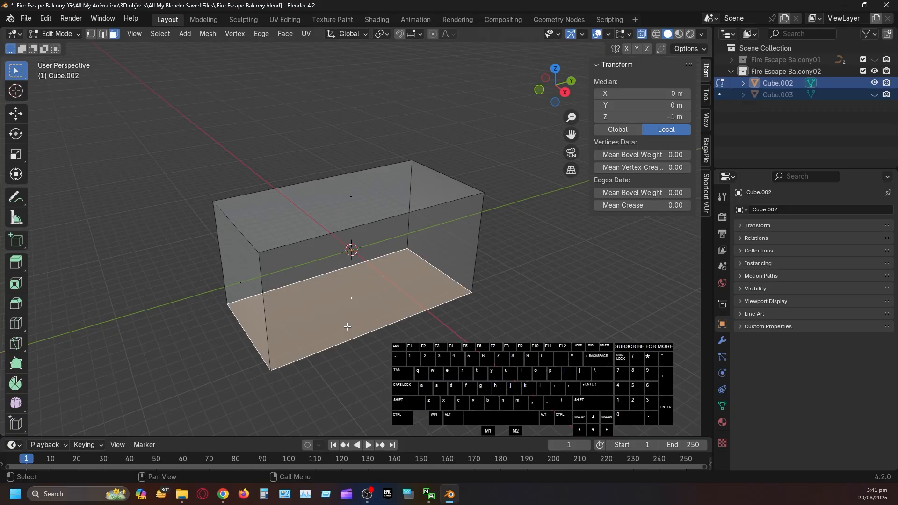
key(y)
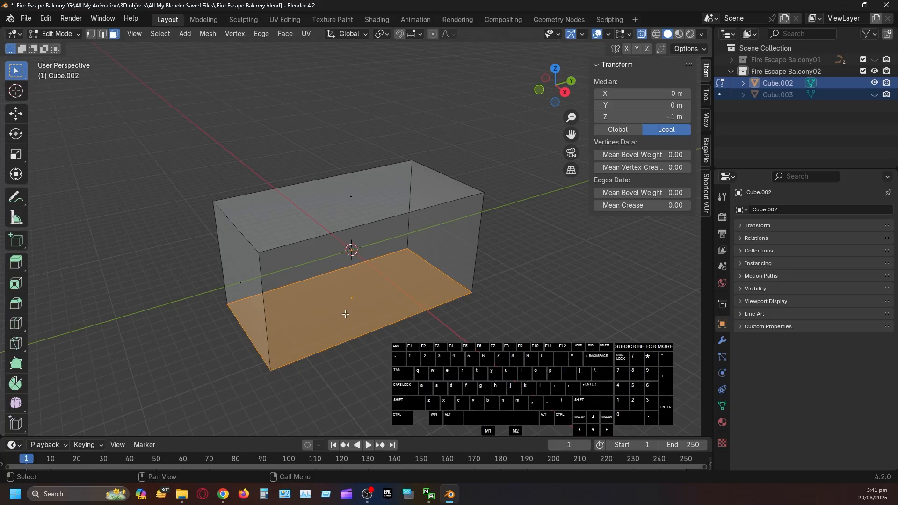
key(h)
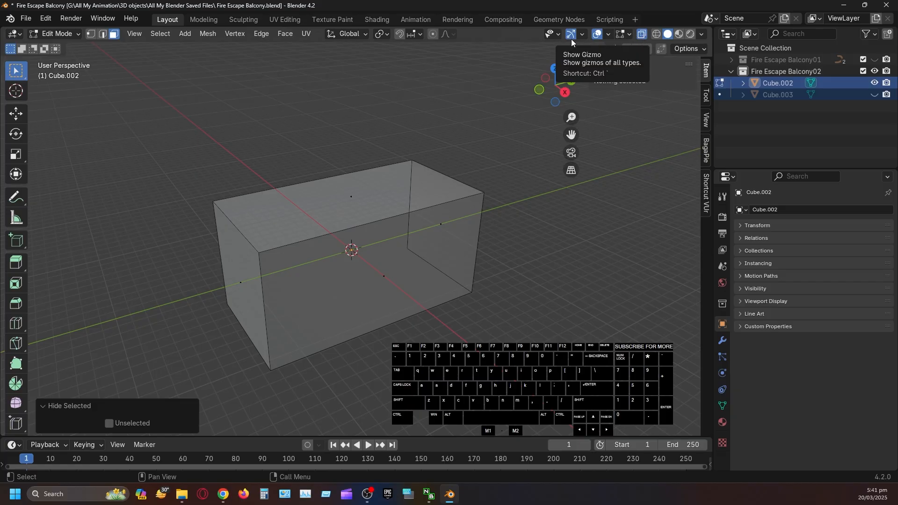
click(641, 35)
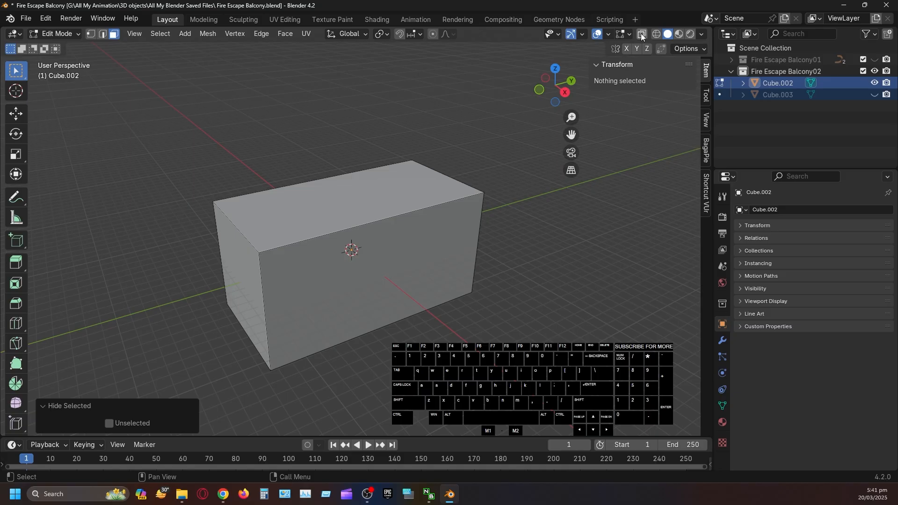
click(641, 35)
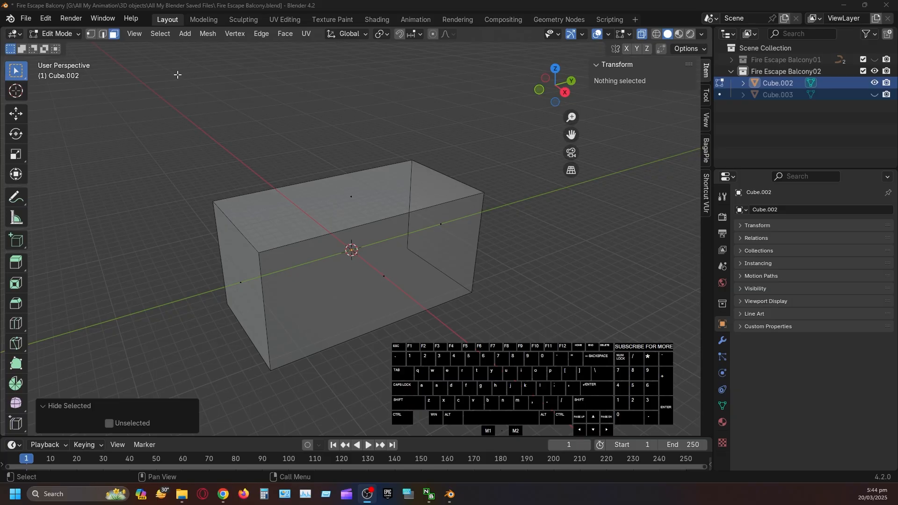
right_click(89, 36)
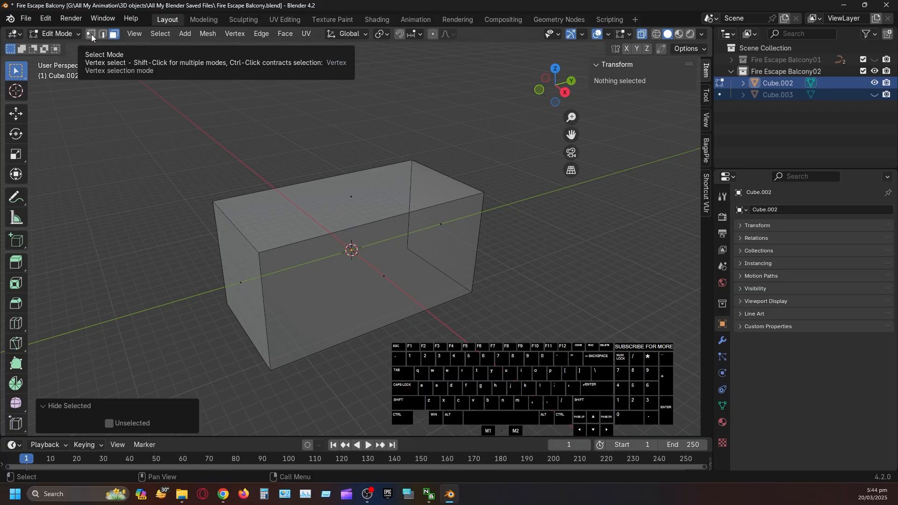
right_click(91, 35)
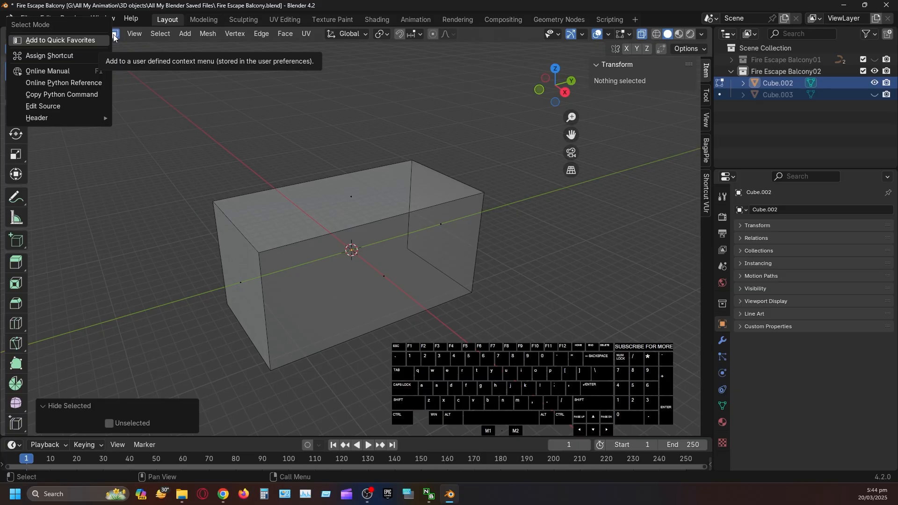
click(134, 84)
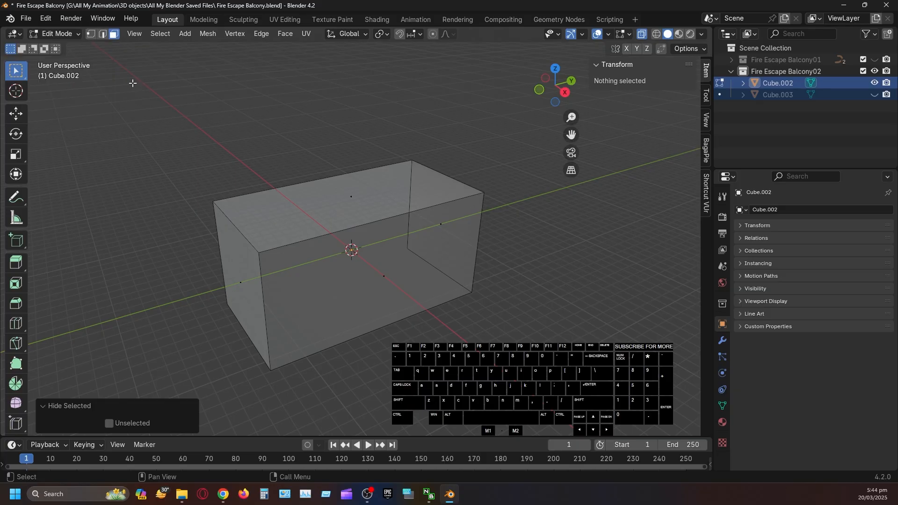
In edge select mode, add 10 loop cuts spaced along the box's length, running across its top and long front face, with a factor of about -0.013
click(102, 35)
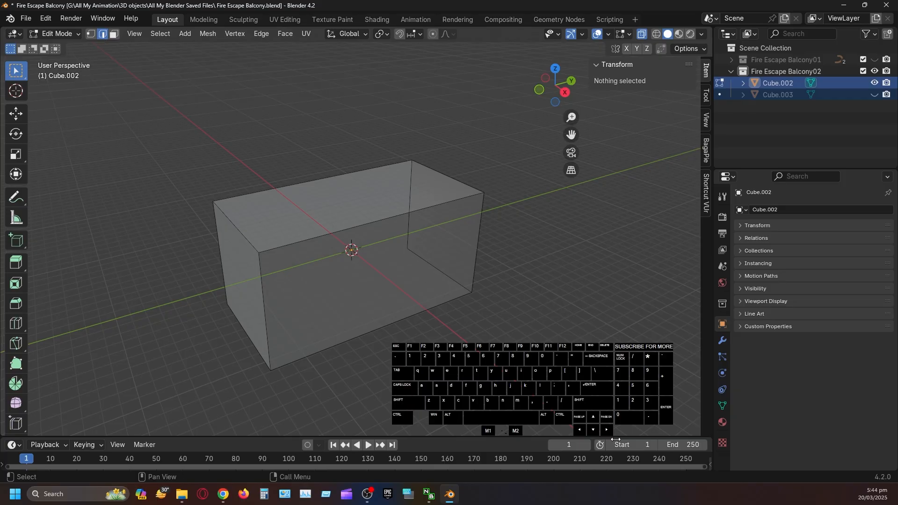
click(350, 339)
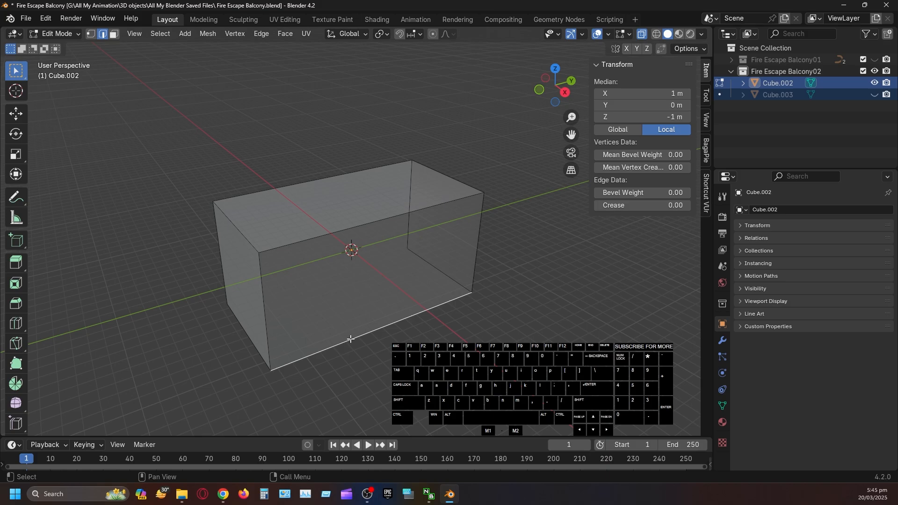
key(ctrl)
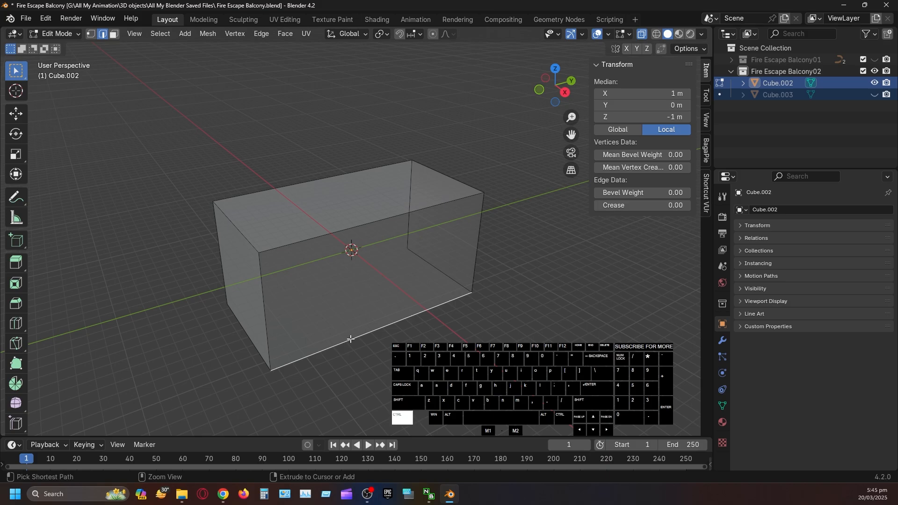
key(ctrl+r)
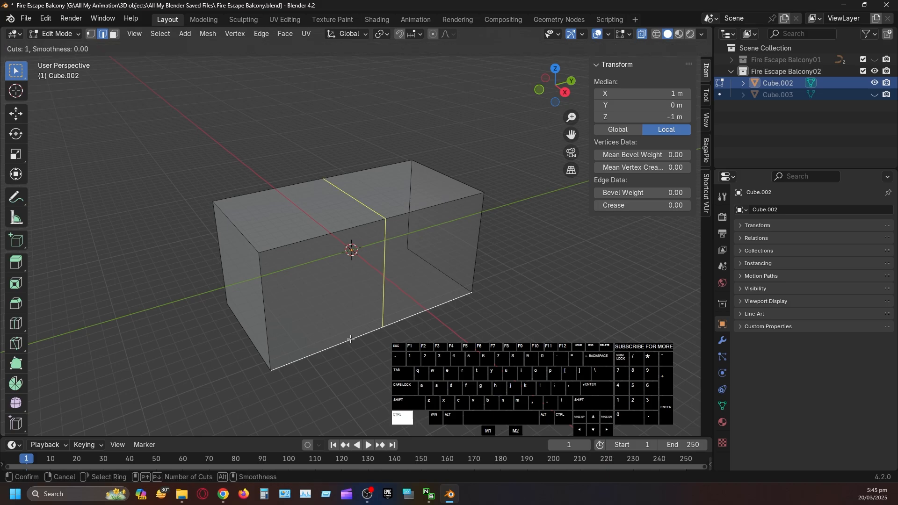
click(382, 301)
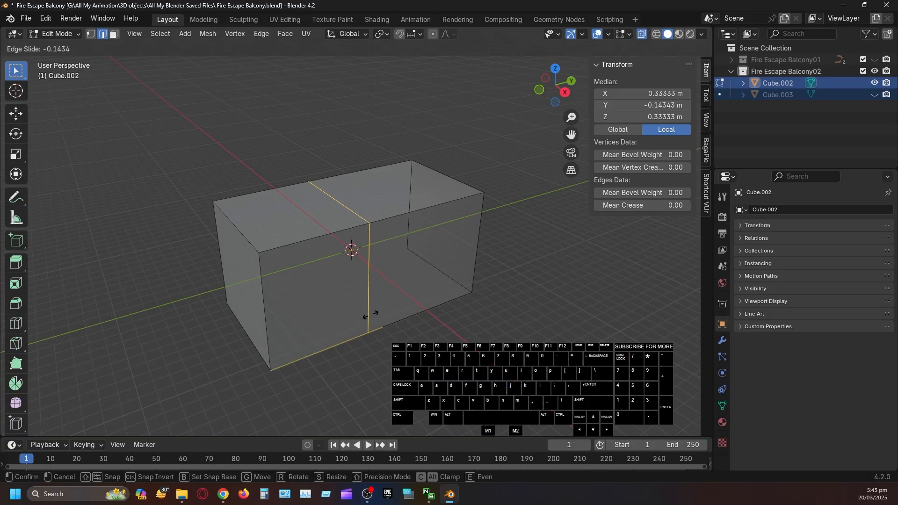
click(382, 306)
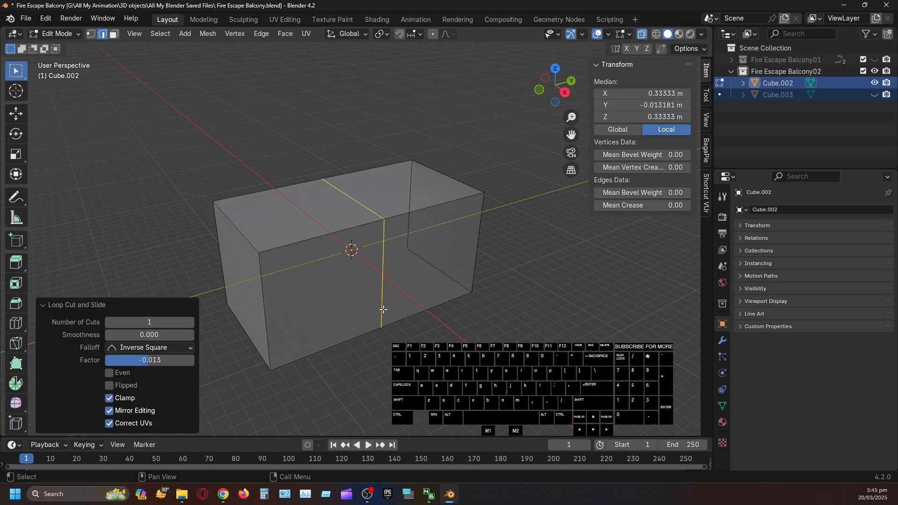
click(158, 324)
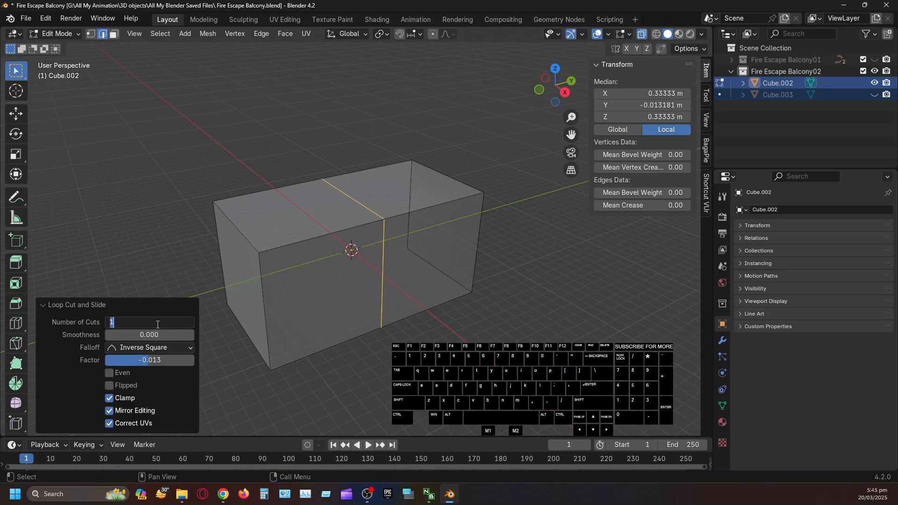
text(10)
key(Return)
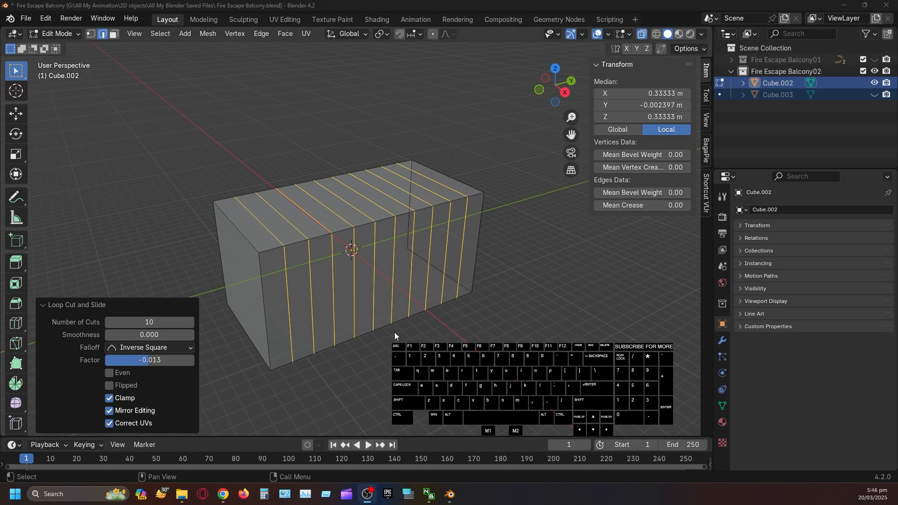
Add 5 loop cuts spaced across the box's depth, running along the top and down both short end faces, with a factor of 0
click(238, 232)
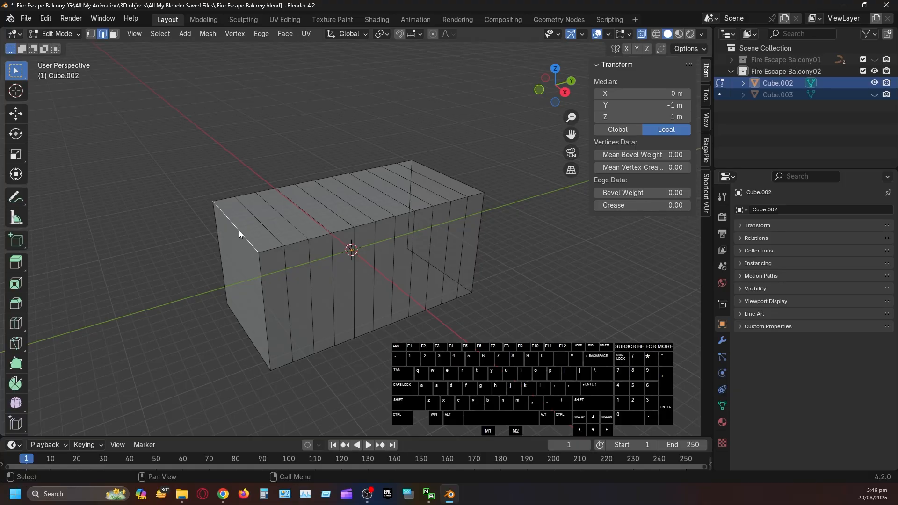
key(ctrl+r)
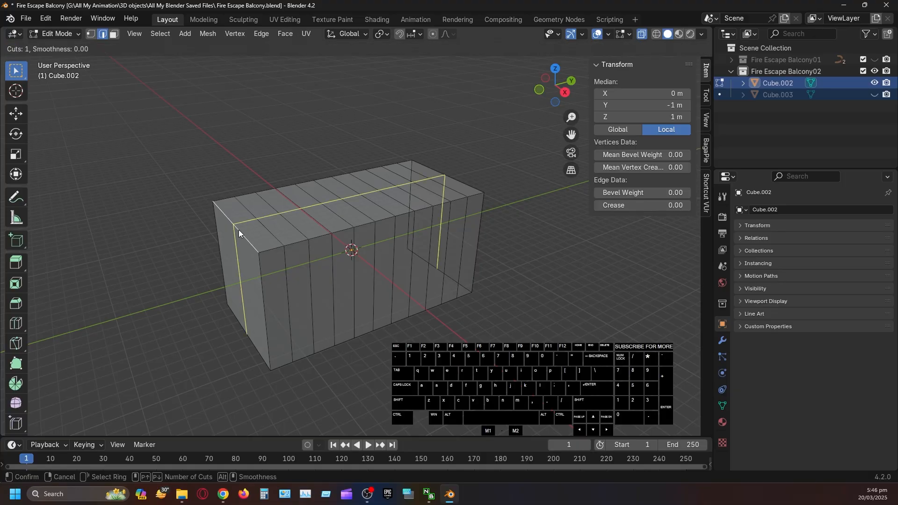
click(239, 229)
right_click(239, 230)
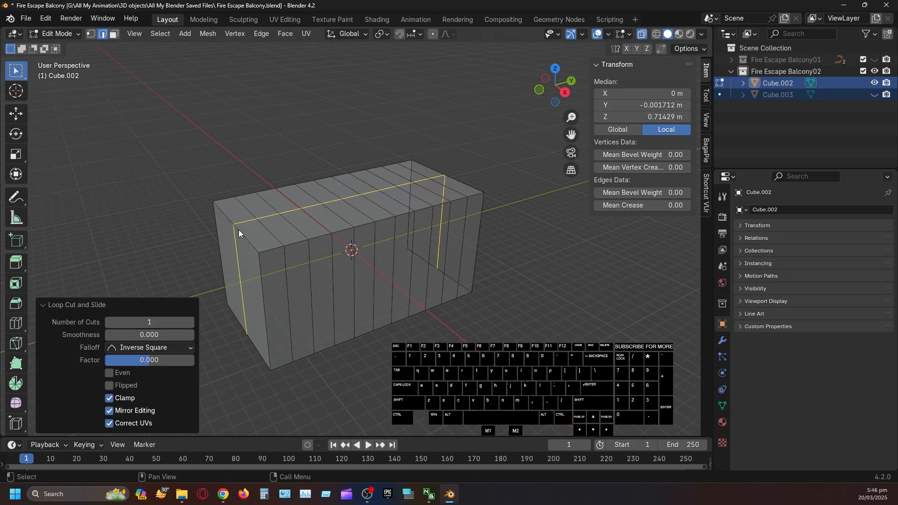
click(156, 322)
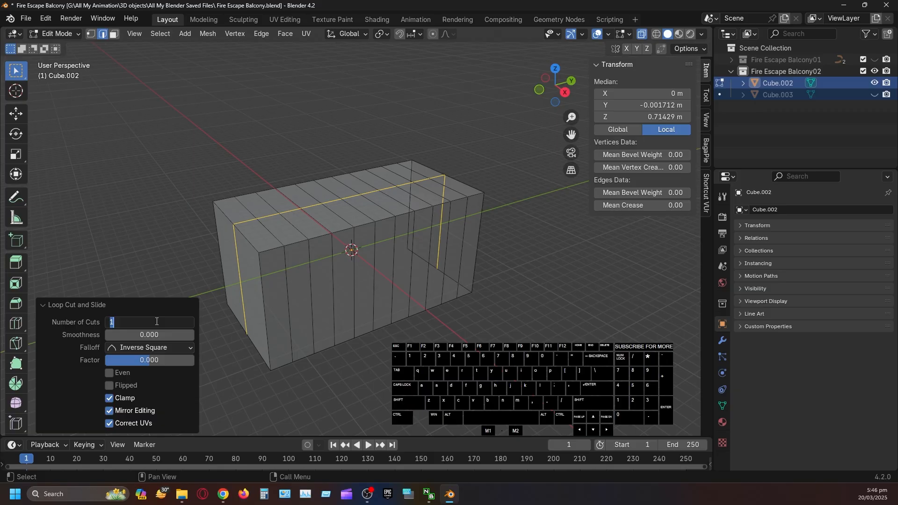
text(5)
click(159, 318)
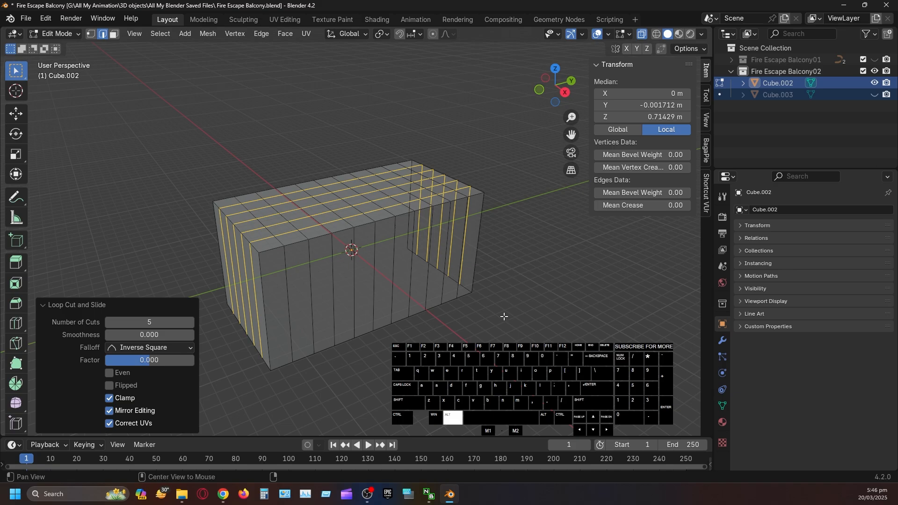
Select all edges of the box's top and add the bottom edges to the selection, working from the right orthographic view
alt+drag(525, 316, 486, 290)
click(531, 196)
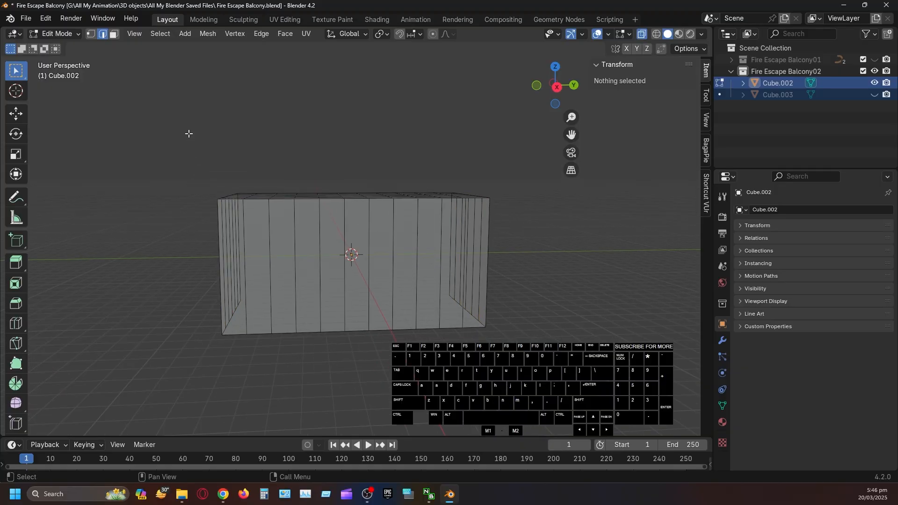
drag(189, 134, 518, 202)
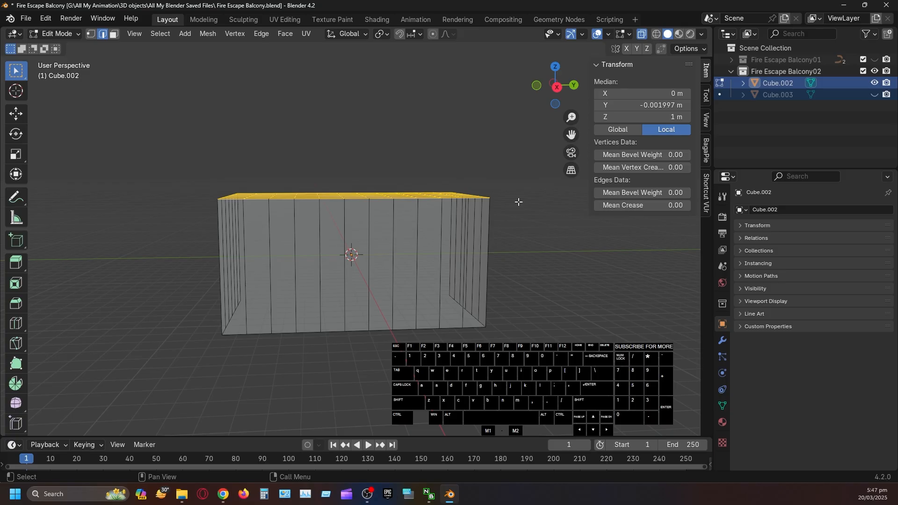
alt+drag(271, 351, 318, 363)
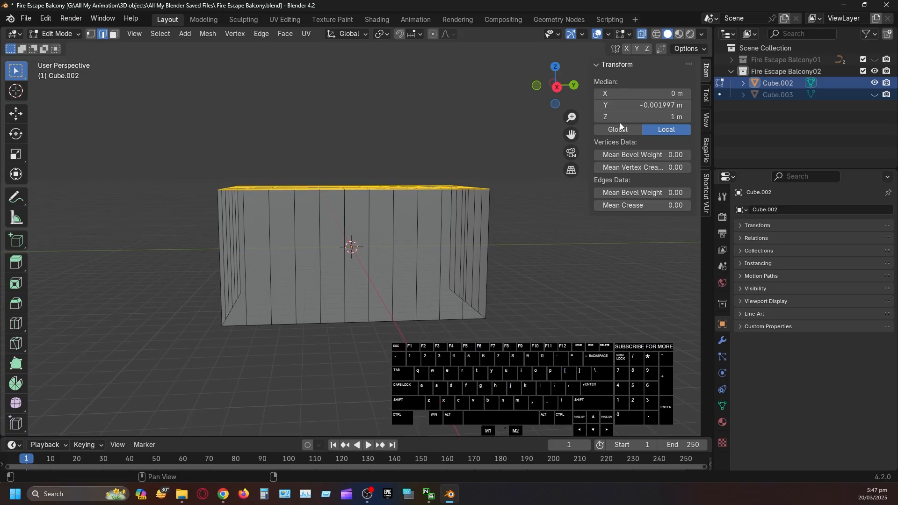
click(556, 89)
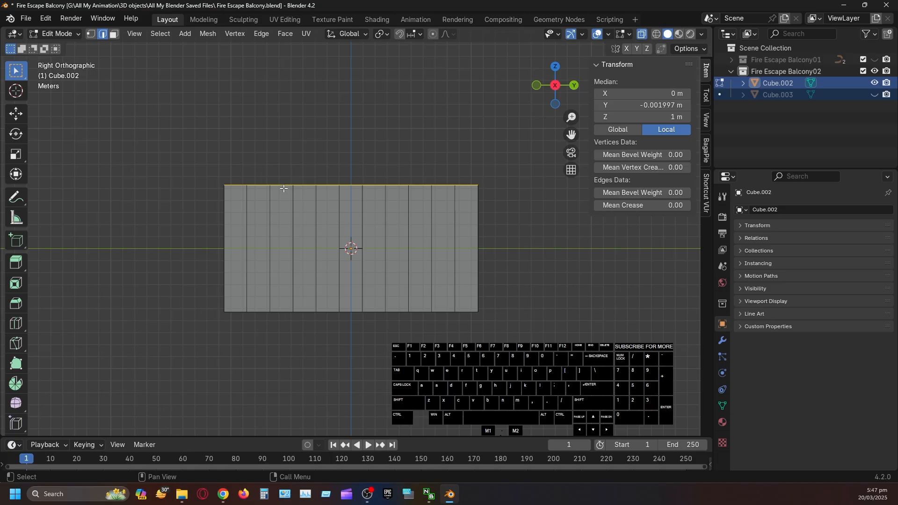
click(202, 171)
drag(193, 143, 519, 193)
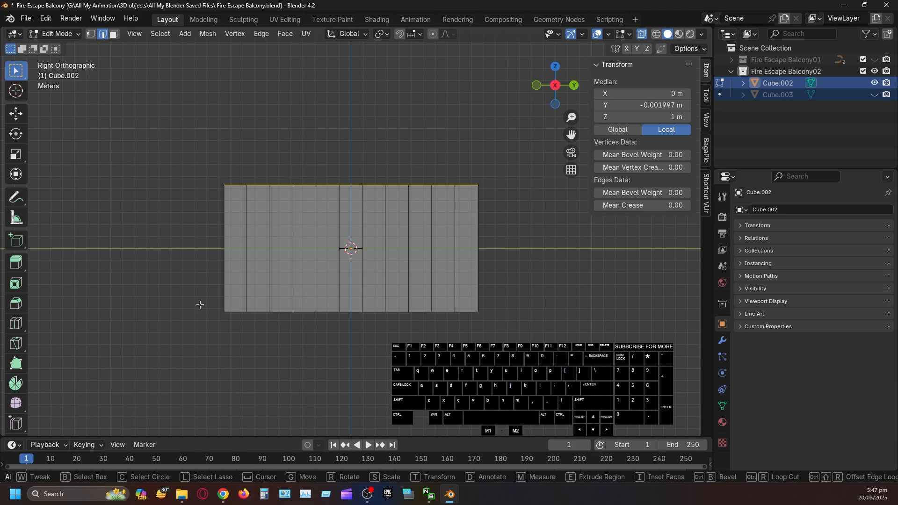
shift+drag(201, 299, 557, 345)
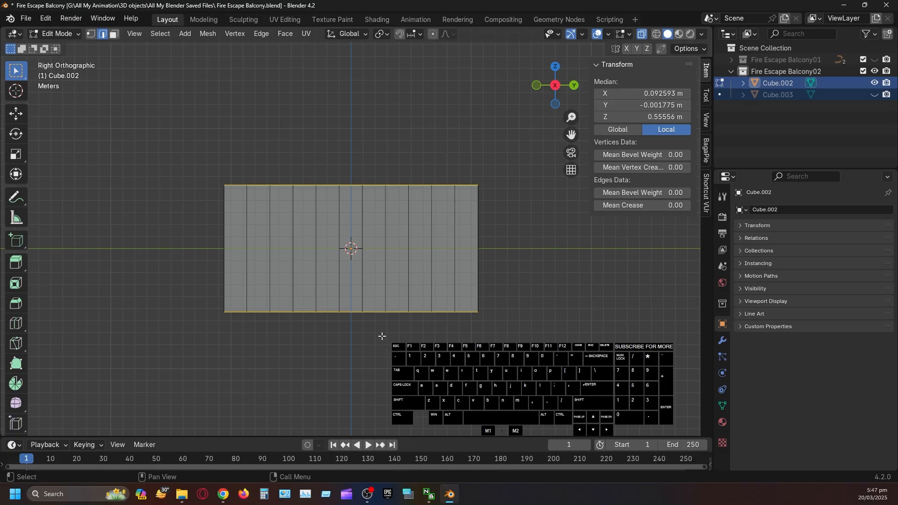
alt+shift+drag(382, 337, 535, 76)
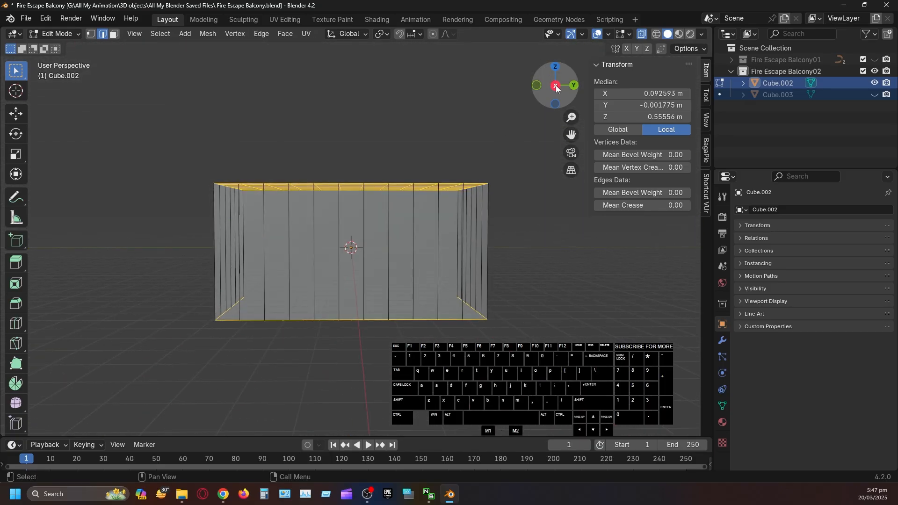
Try deleting the selected top and bottom geometry with the Only Faces option, undo the deletion, and return to the right orthographic view
click(552, 86)
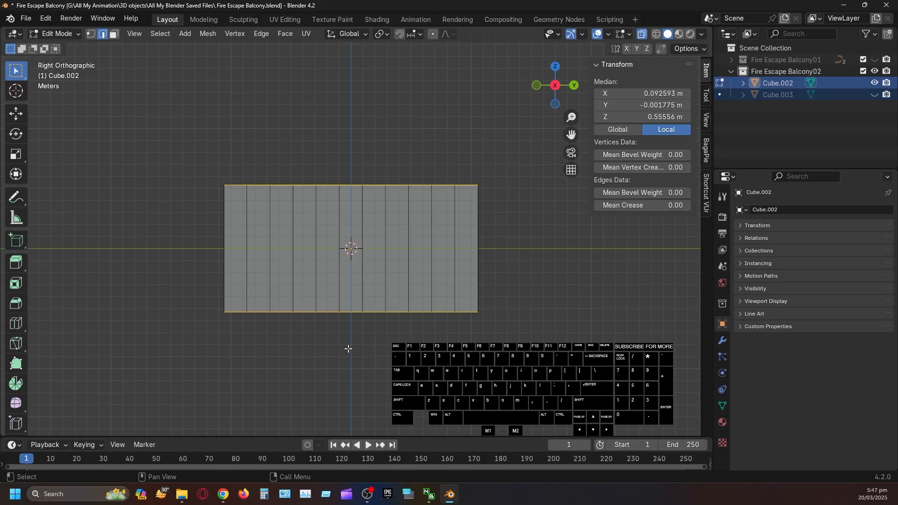
key(x)
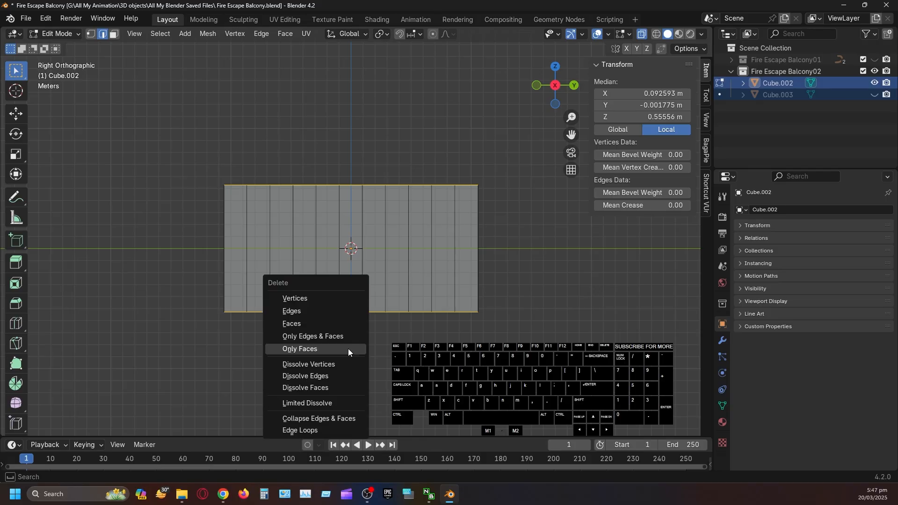
click(304, 349)
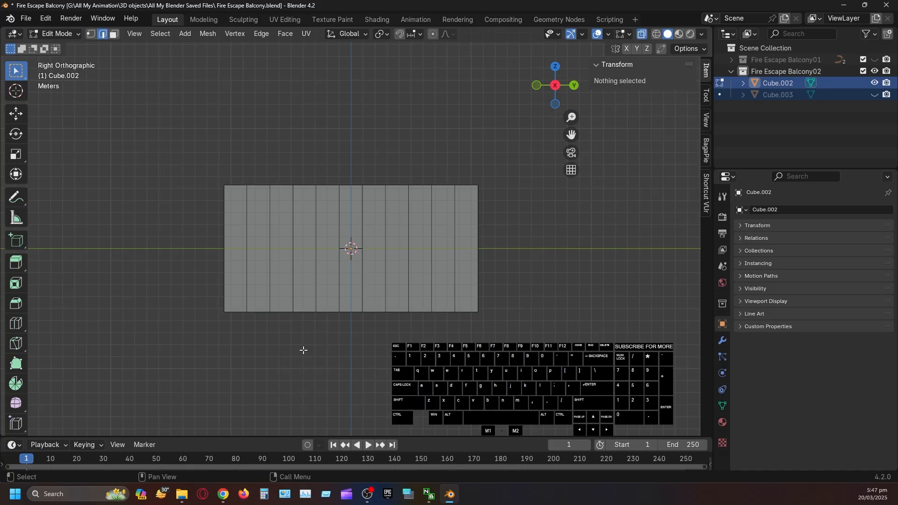
alt+drag(539, 175, 535, 204)
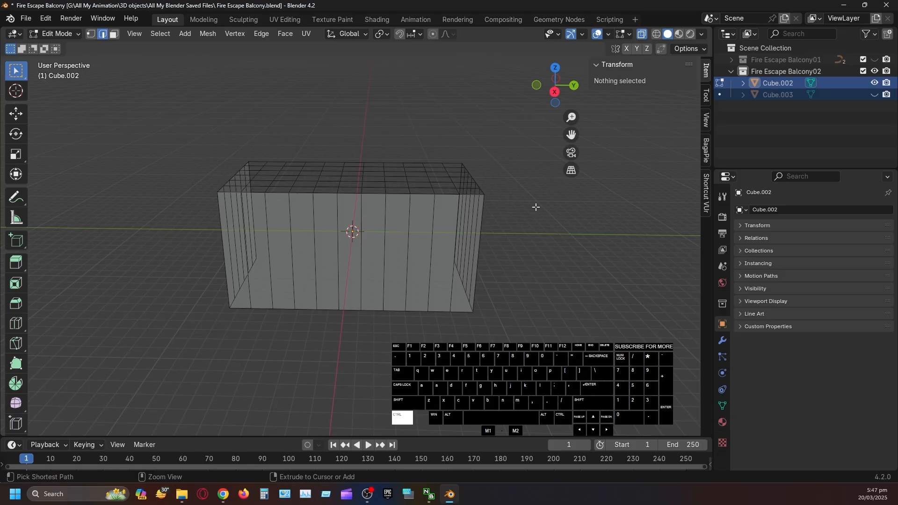
key(ctrl+z)
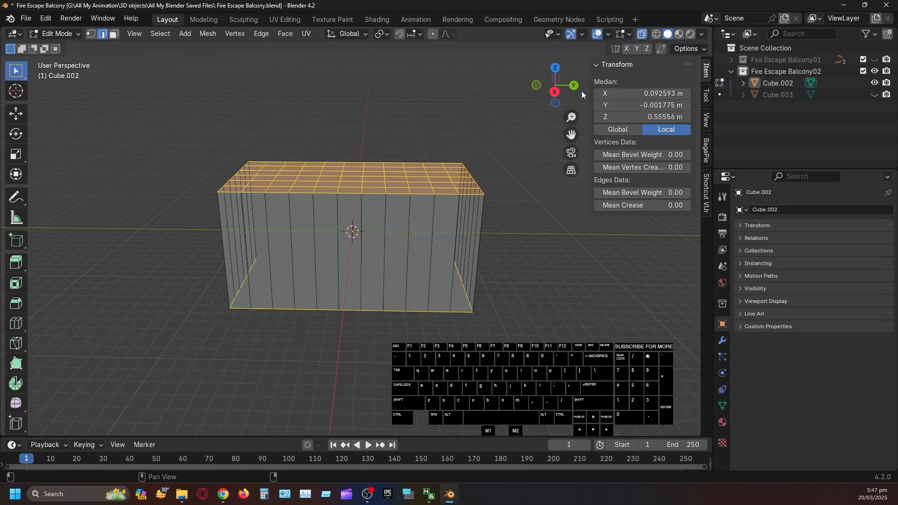
click(555, 92)
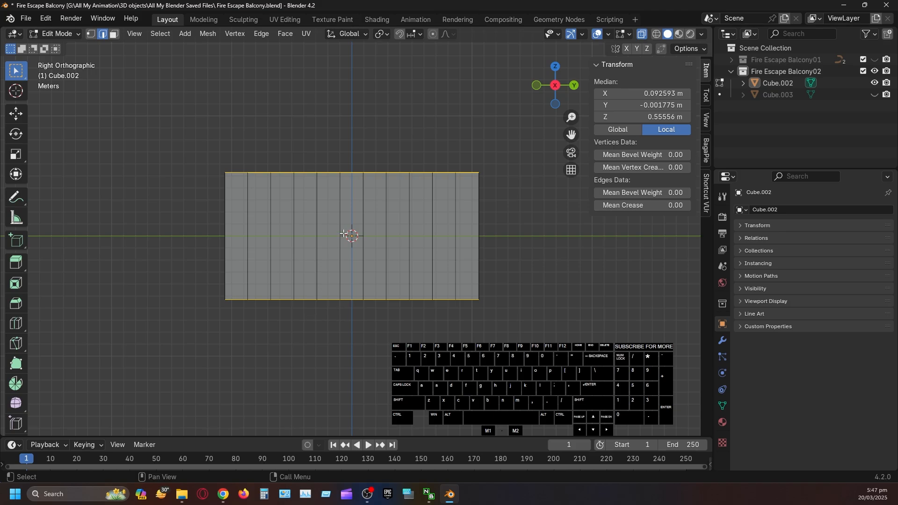
Try deleting the selected top and bottom geometry with the Faces option
key(x)
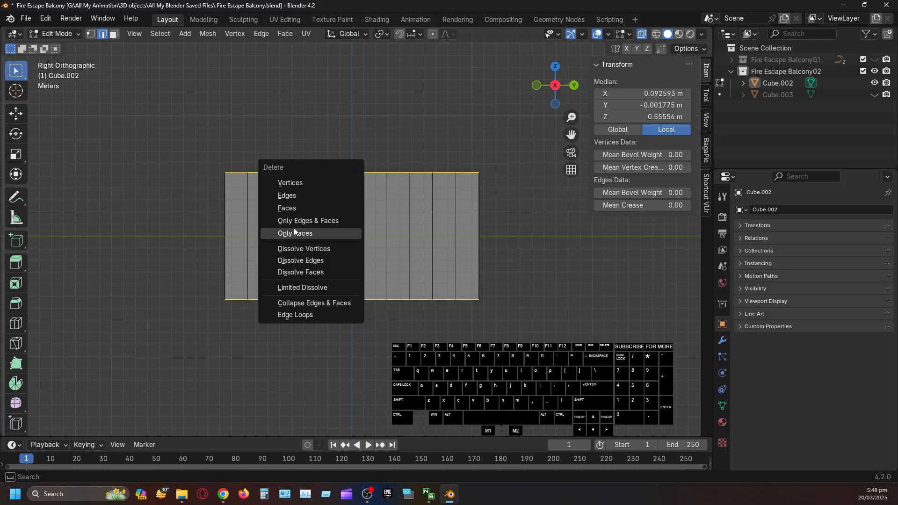
click(296, 208)
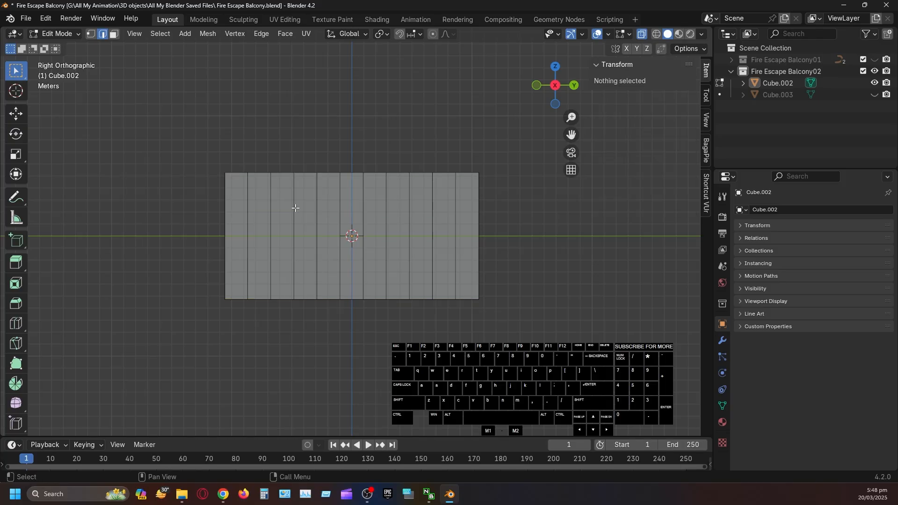
mouse_move(448, 191)
alt+shift+mouse_down()
mouse_move(455, 265)
mouse_move(456, 86)
mouse_move(445, 121)
mouse_move(448, 234)
mouse_move(563, 209)
mouse_move(521, 222)
mouse_move(393, 230)
mouse_move(352, 220)
mouse_move(487, 194)
mouse_move(451, 196)
alt+shift+mouse_up()
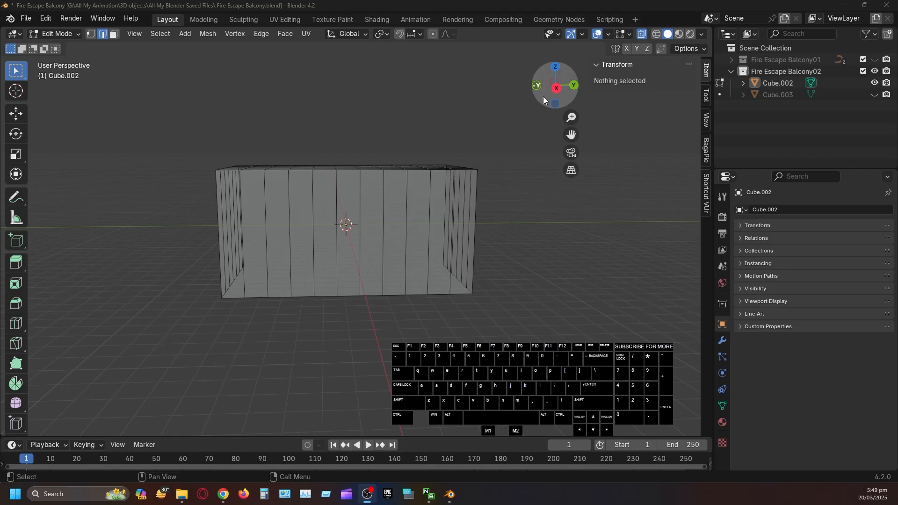
From the right orthographic view, select all of the box's top edges and add the bottom edges to the selection
click(555, 89)
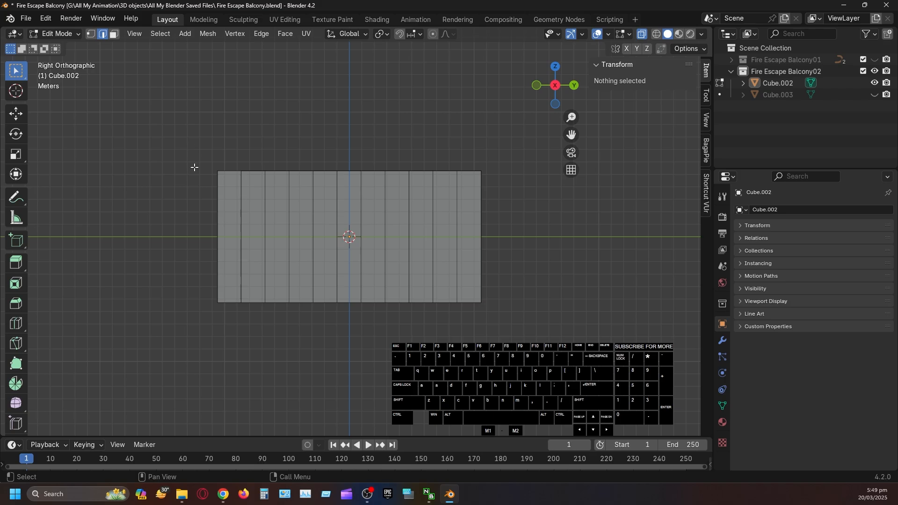
drag(193, 154, 515, 183)
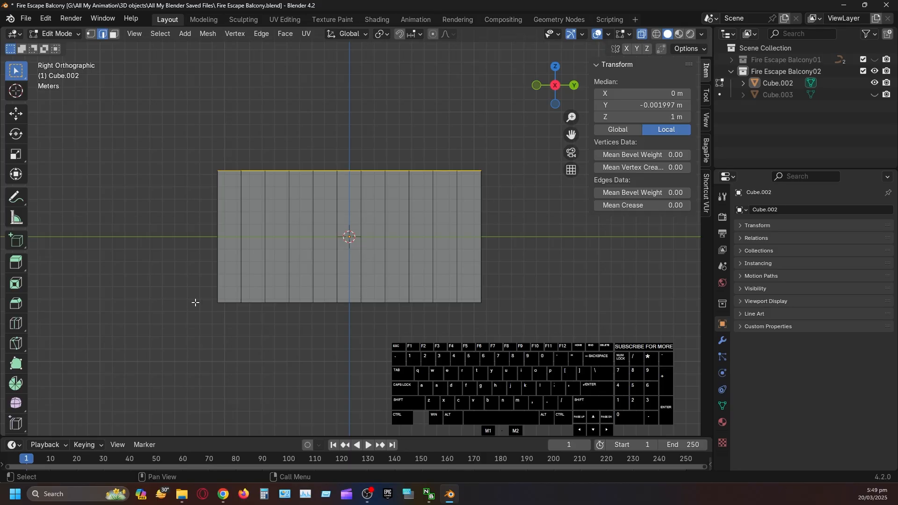
key(shift)
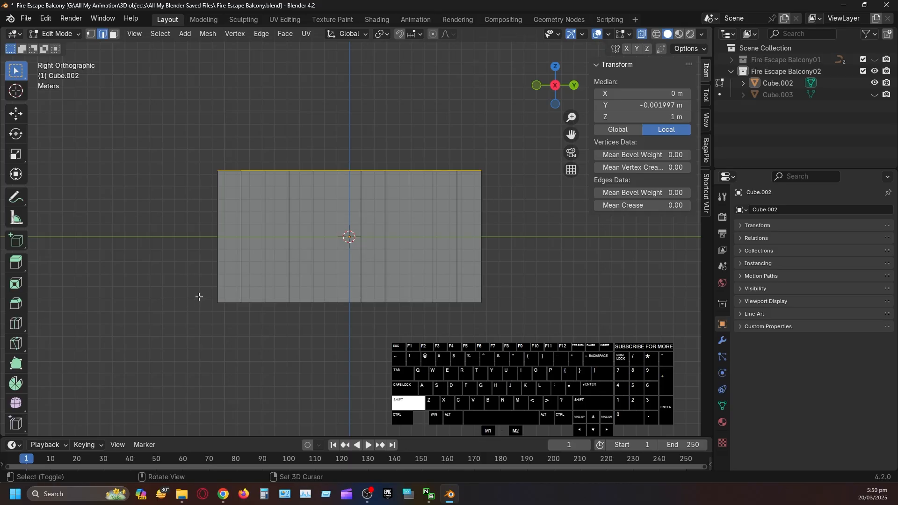
shift+drag(200, 298, 524, 346)
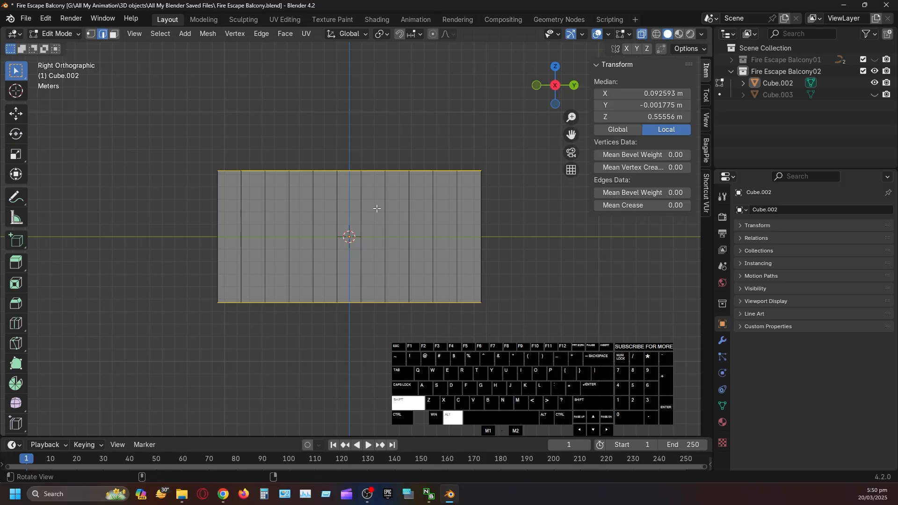
alt+shift+drag(400, 327, 388, 249)
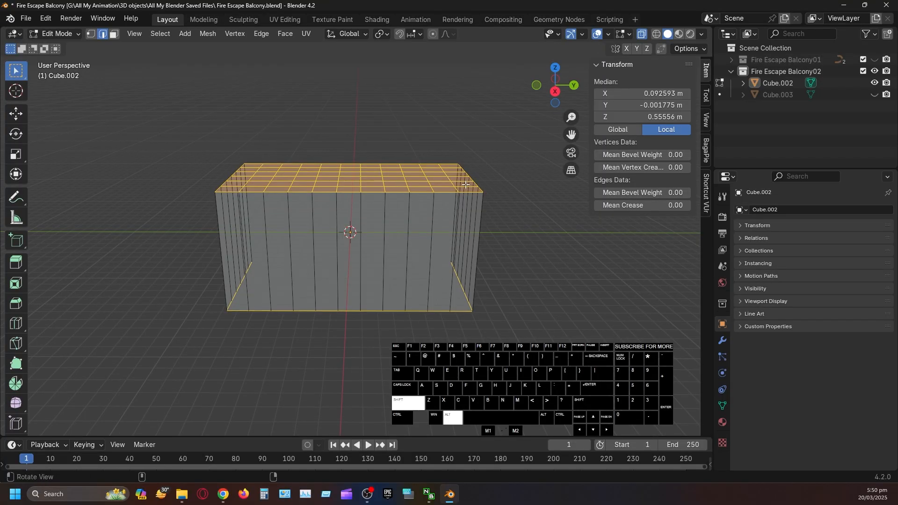
click(555, 91)
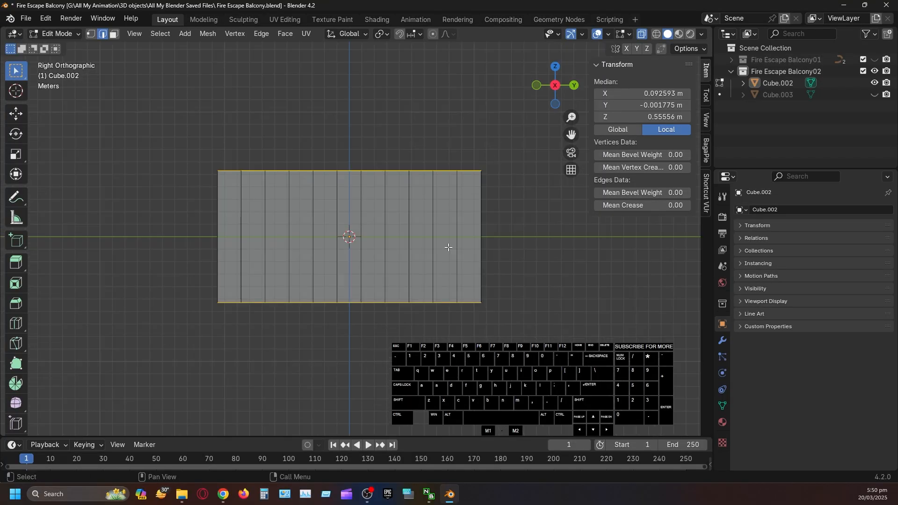
Delete the selected top and bottom geometry with the Edges option, keeping only the vertical bars
key(x)
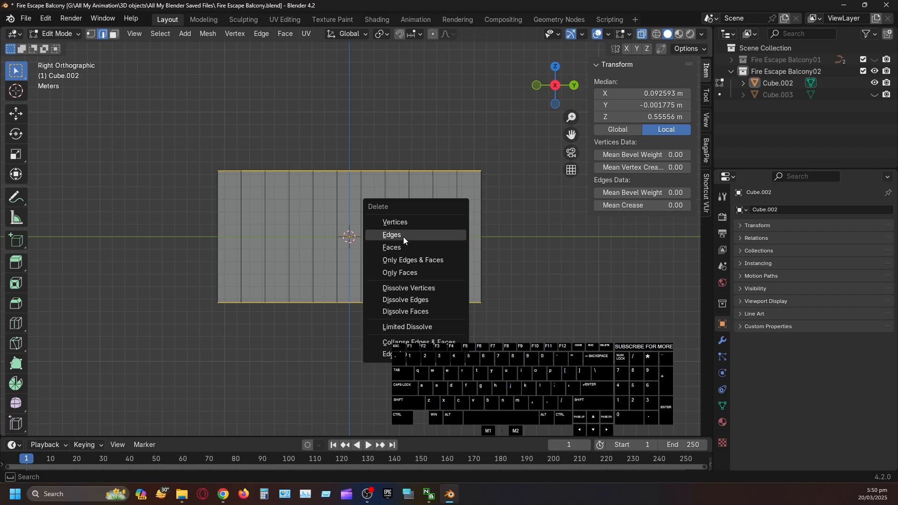
click(392, 234)
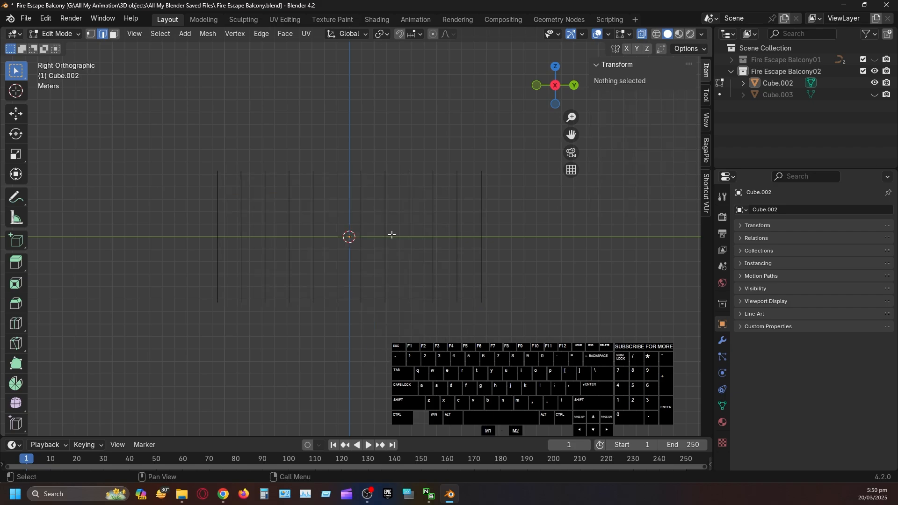
alt+shift+drag(357, 217, 468, 253)
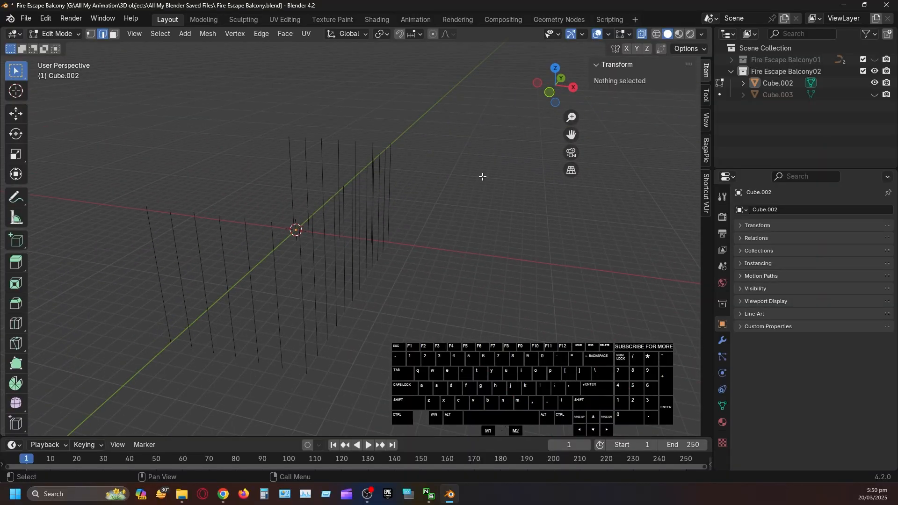
alt+shift+drag(417, 203, 391, 182)
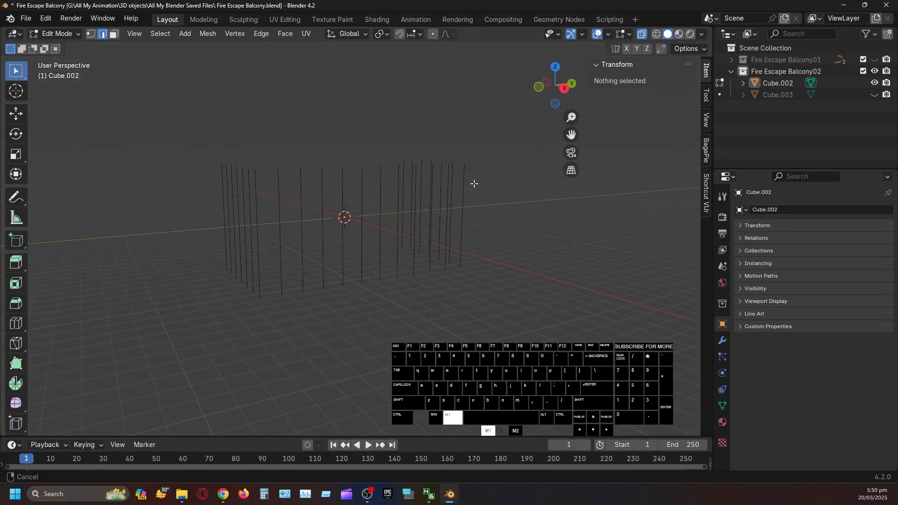
alt+drag(476, 183, 489, 257)
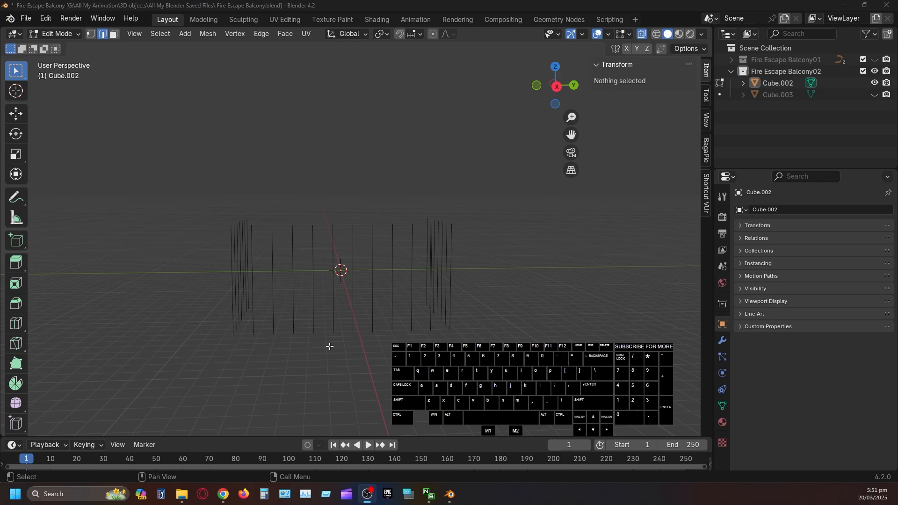
Clear the edge selection and reveal the hidden floor face at the base of the vertical bars
click(369, 360)
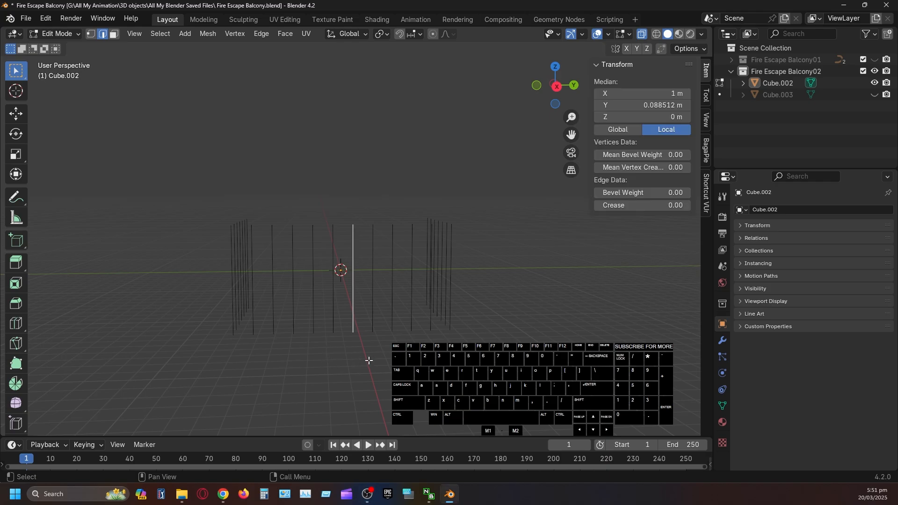
alt+shift+drag(389, 351, 499, 300)
click(499, 300)
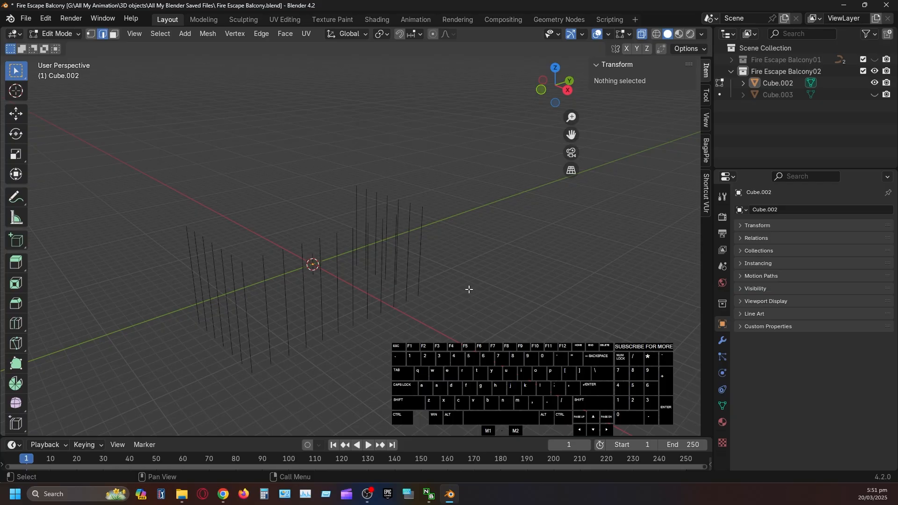
key(alt)
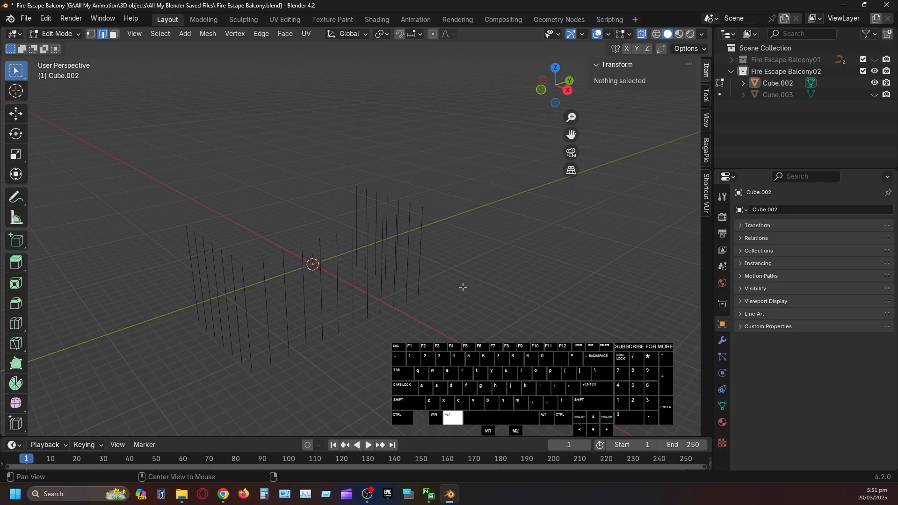
key(alt+h)
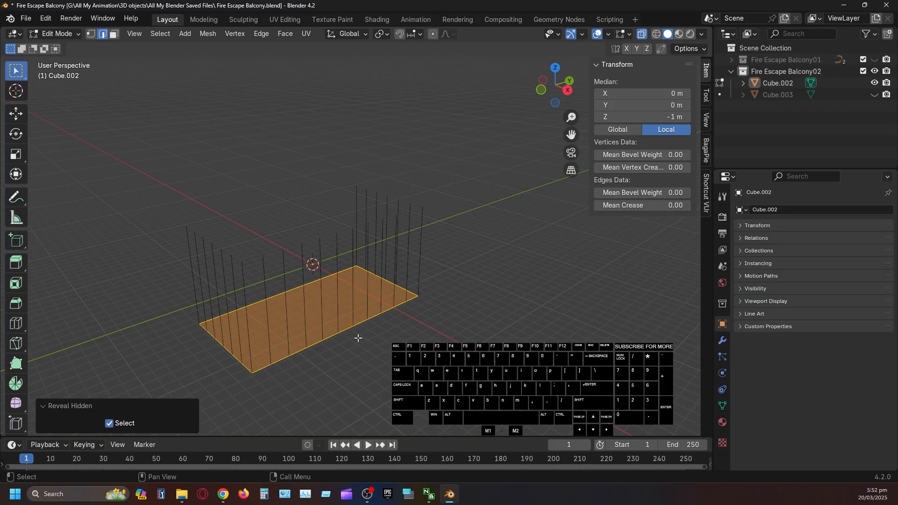
Add 12 loop cuts spaced along the floor's length, running across its depth, with a factor of about -0.081
key(ctrl)
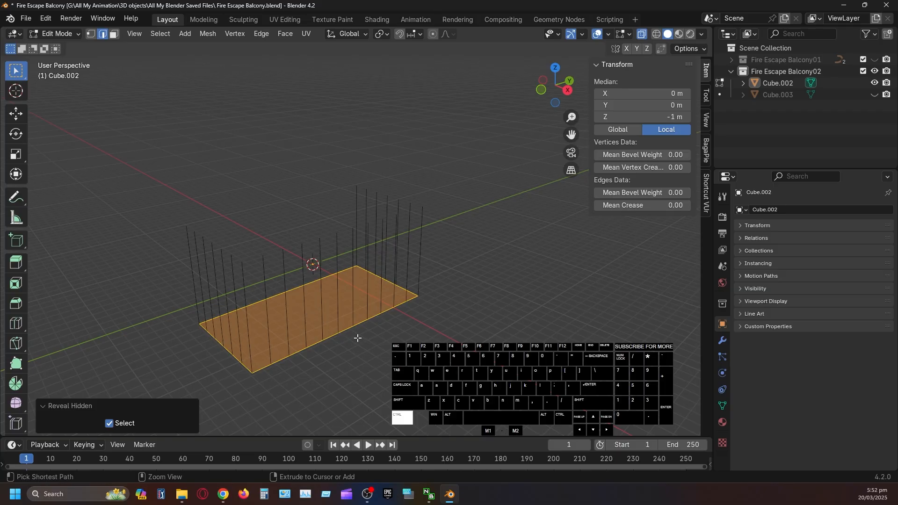
key(ctrl+r)
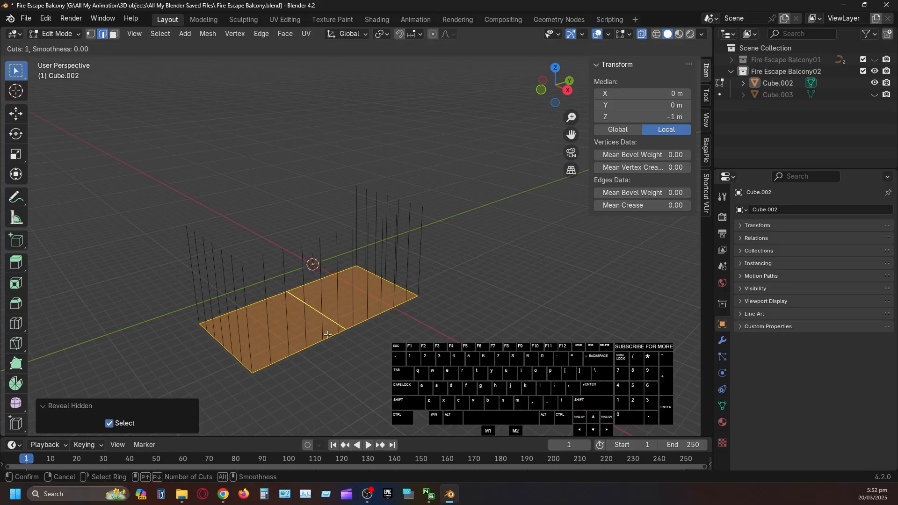
click(334, 336)
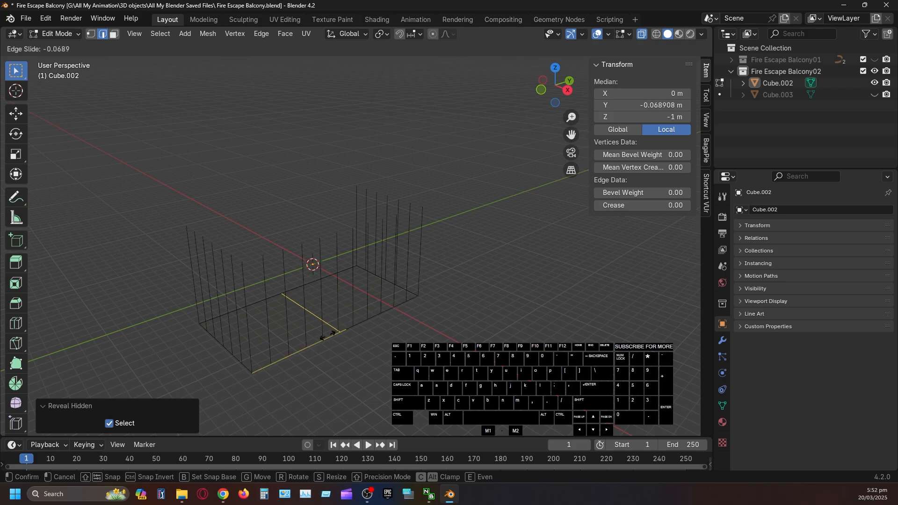
click(322, 333)
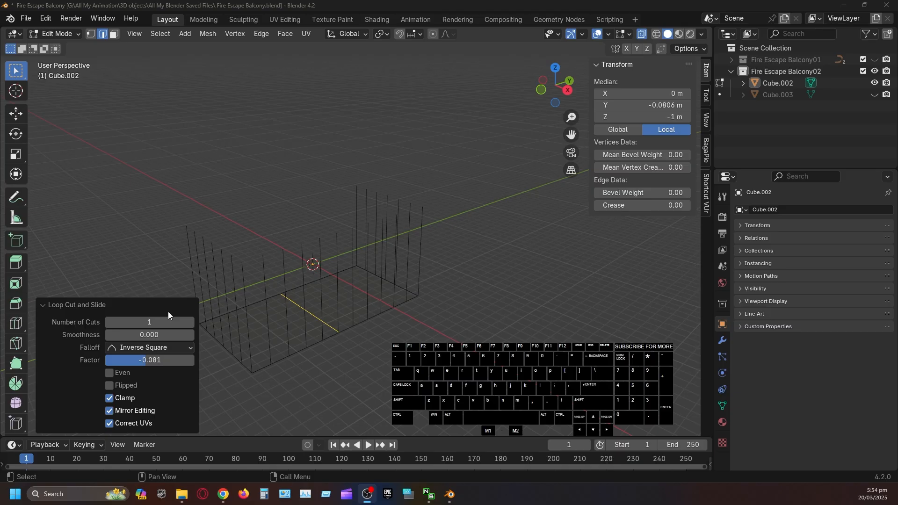
click(163, 319)
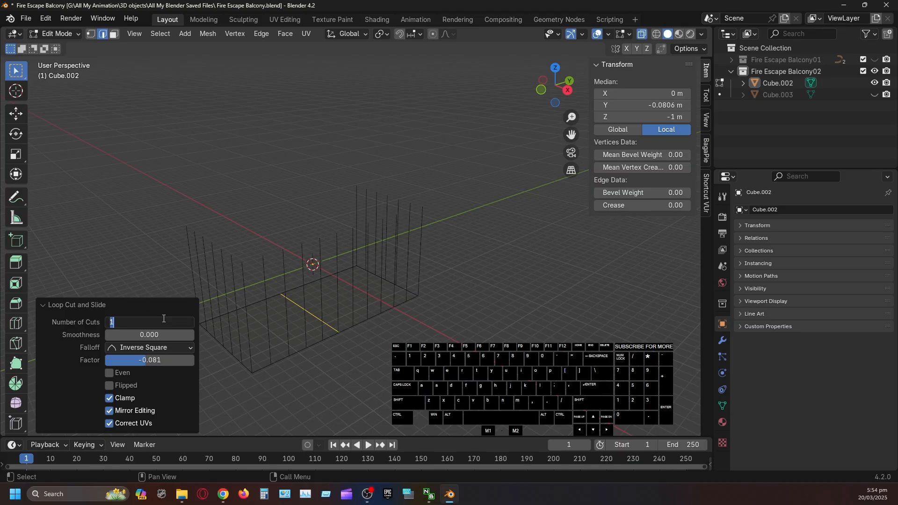
text(12)
key(Return)
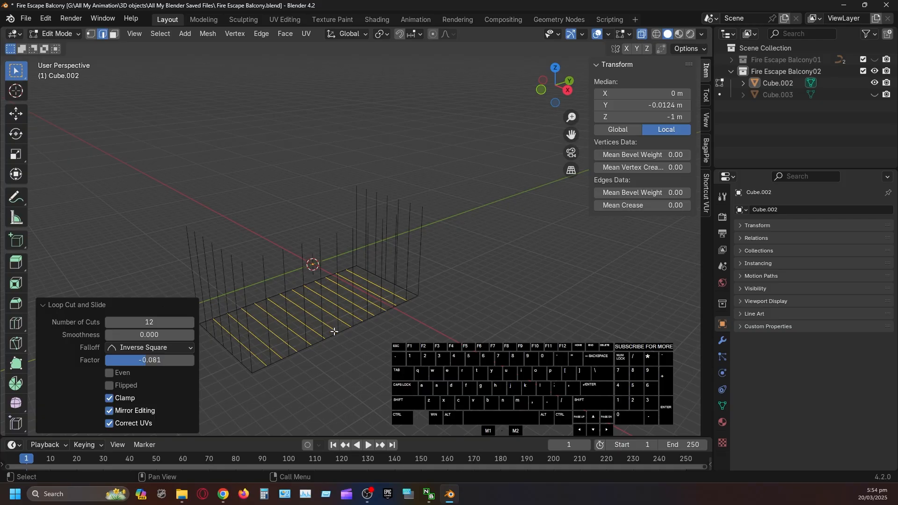
Invert the selection of the floor cuts and deselect all vertical bars, keeping only the floor's outline edges selected
click(393, 322)
click(278, 312)
key(ctrl+z)
key(ctrl+z)
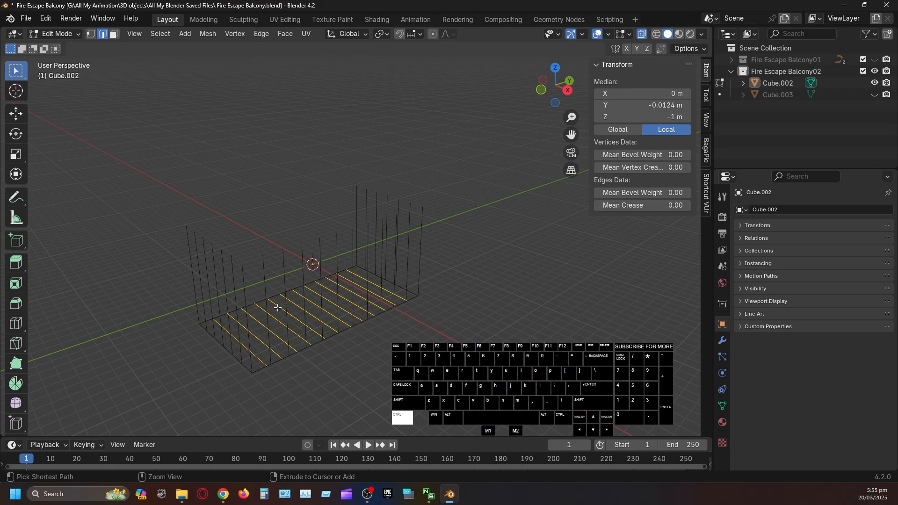
key(ctrl+i)
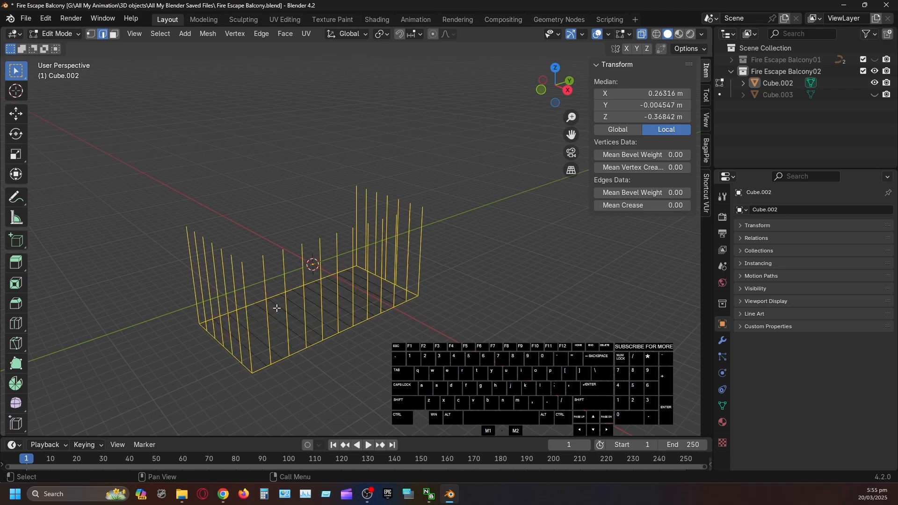
click(565, 92)
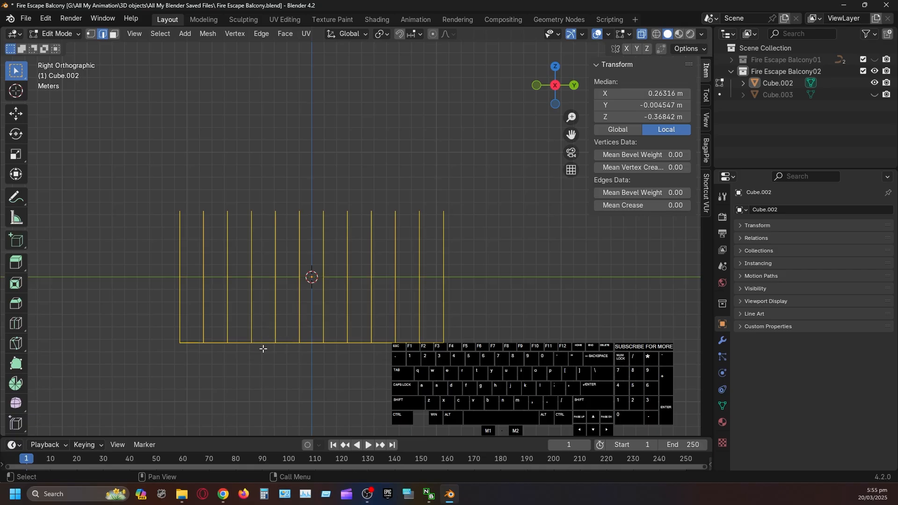
ctrl+drag(142, 187, 503, 280)
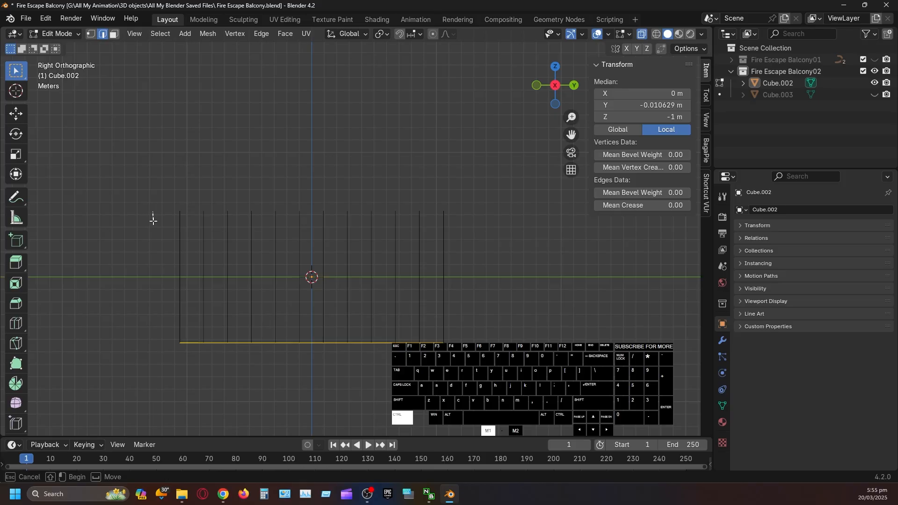
ctrl+drag(153, 212, 546, 247)
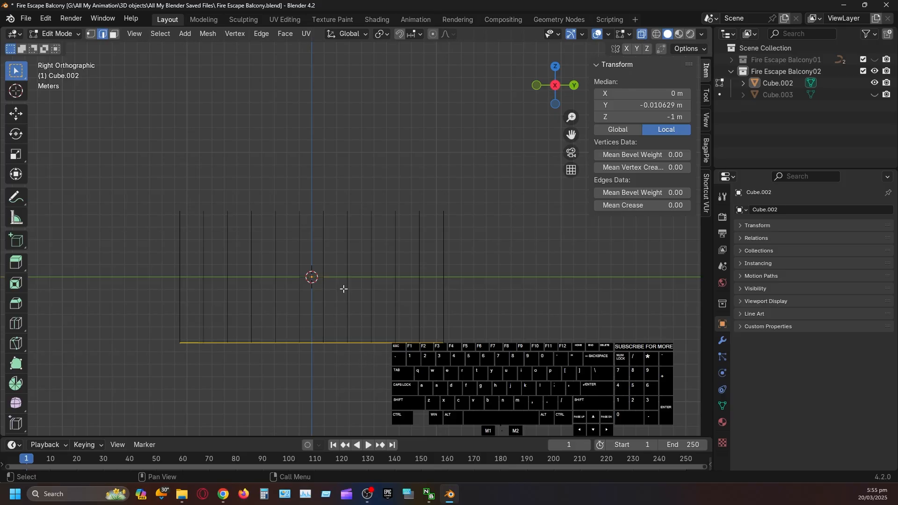
Delete the floor's outline with the Edges option, keeping only the loose crosswise floor bars
mouse_move(343, 289)
alt+mouse_down()
mouse_move(334, 301)
mouse_move(359, 307)
mouse_move(350, 301)
alt+mouse_up()
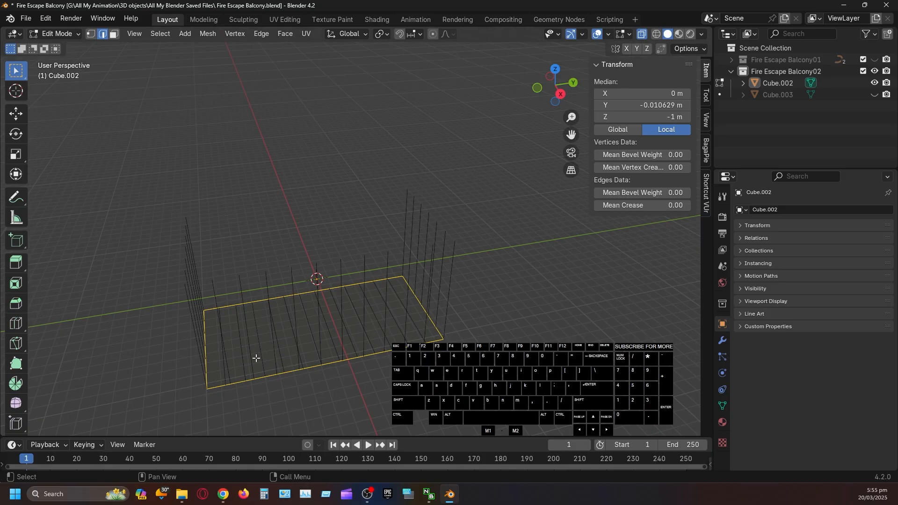
key(x)
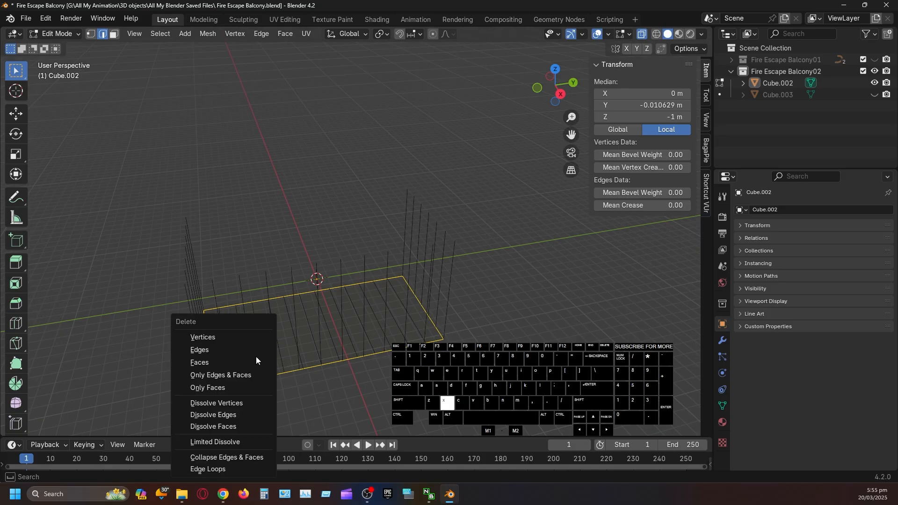
click(205, 351)
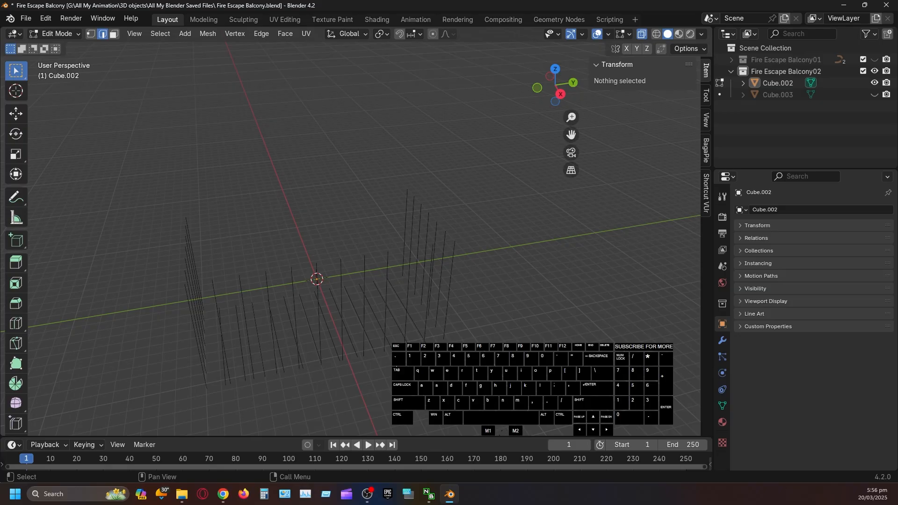
Unhide Cube.003 in the viewport alongside the bars
alt+shift+drag(473, 212, 441, 162)
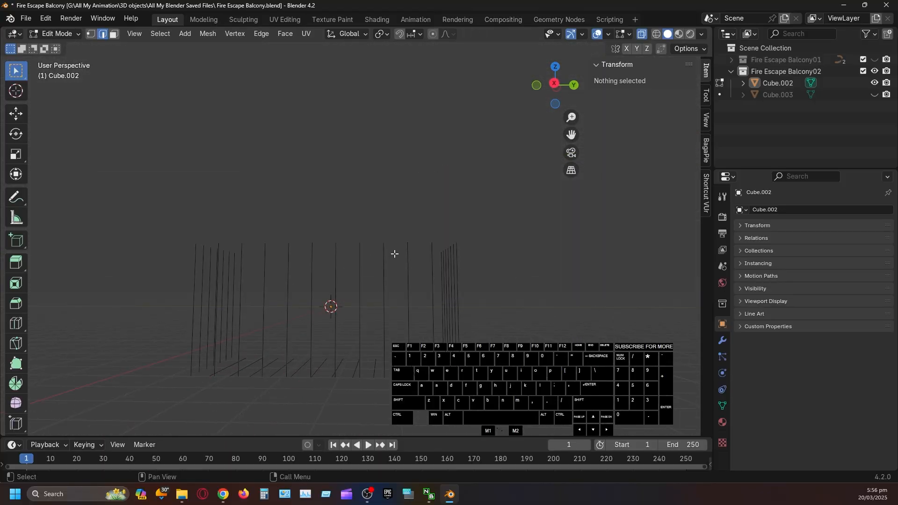
alt+shift+drag(364, 425, 386, 422)
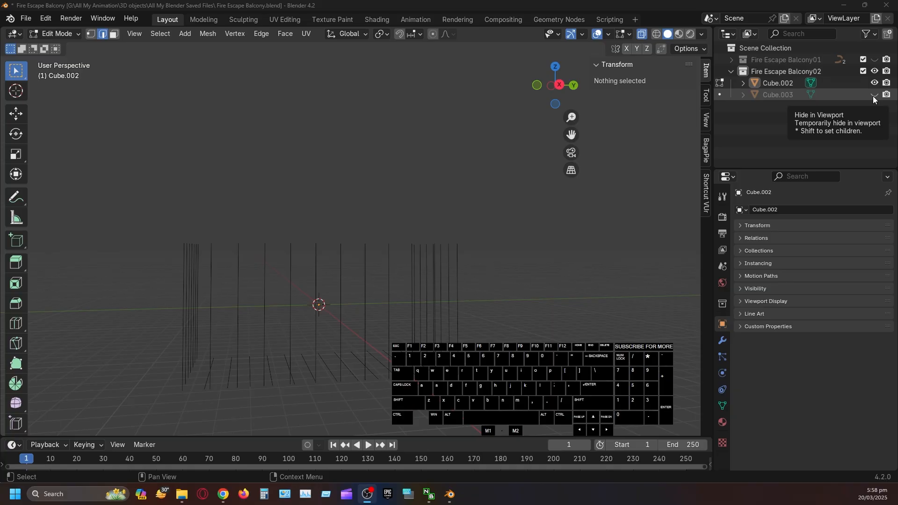
click(873, 95)
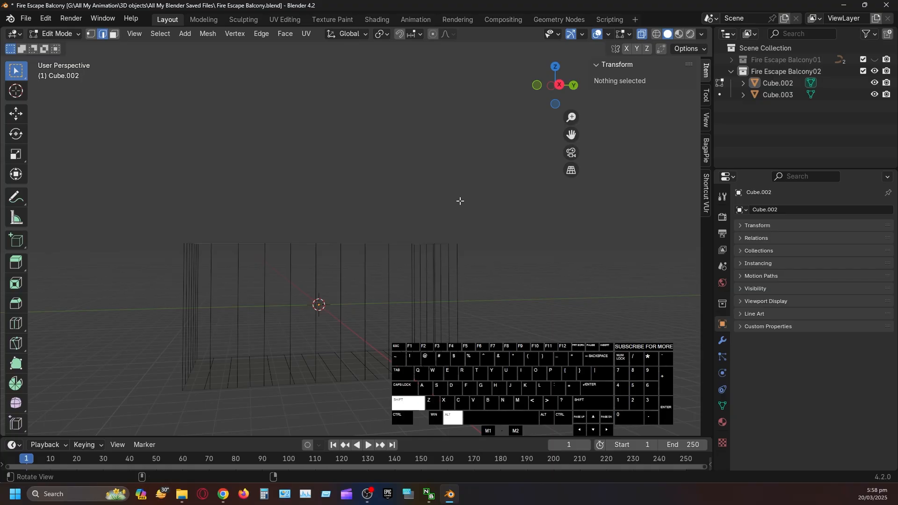
Try to select the top face of Cube.003 while Cube.002 is in Edit Mode
alt+shift+drag(459, 200, 443, 244)
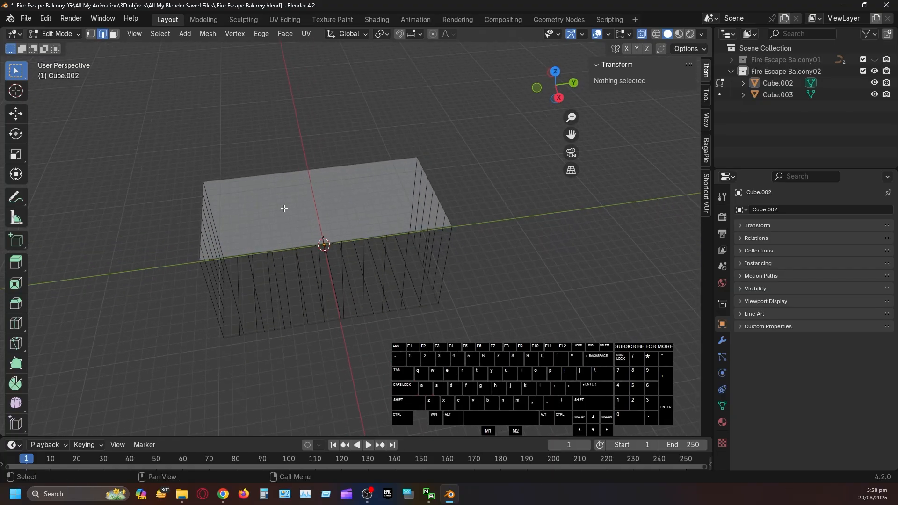
click(264, 213)
shift+drag(482, 201, 448, 192)
click(300, 227)
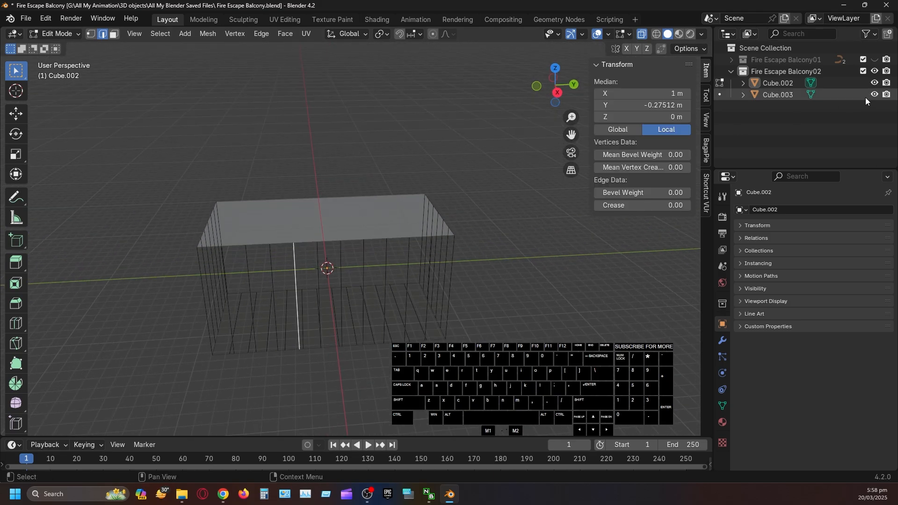
Select the Cube.003 object, clear the edge selection in Cube.002, and try to transfer Edit Mode to Cube.003
click(774, 95)
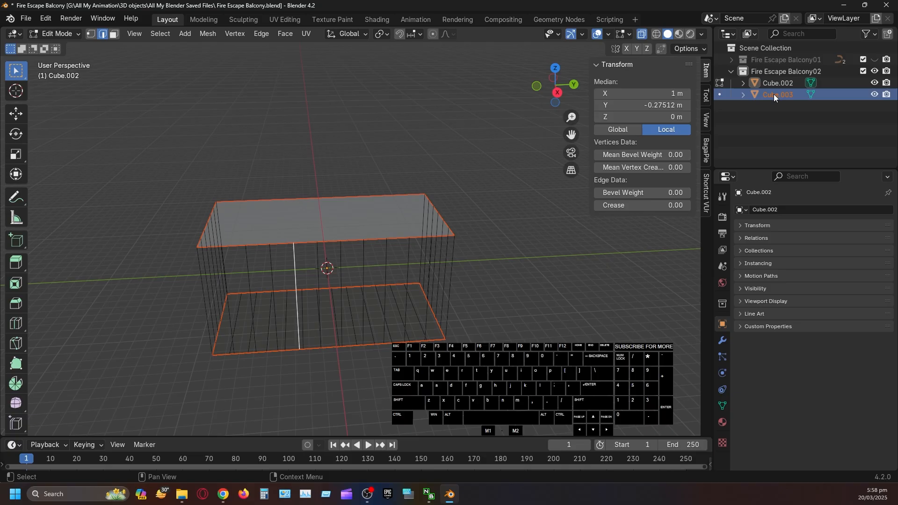
click(515, 252)
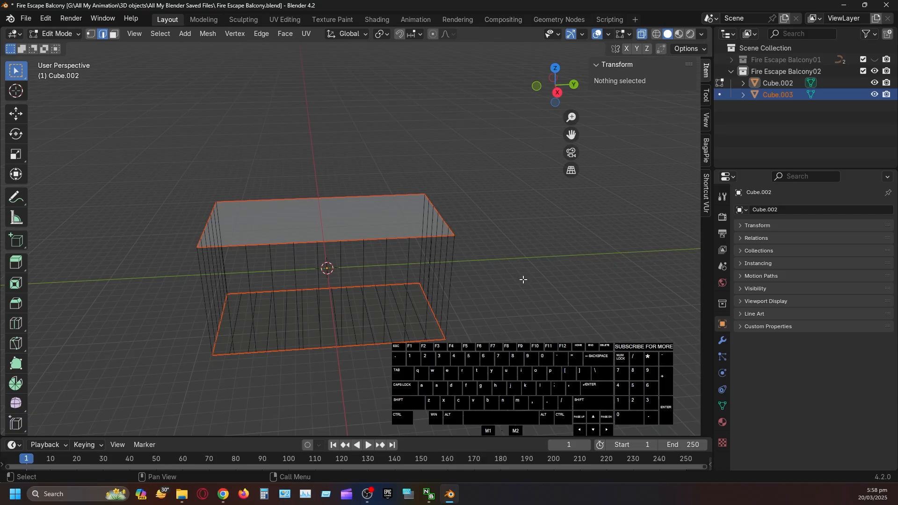
key(alt)
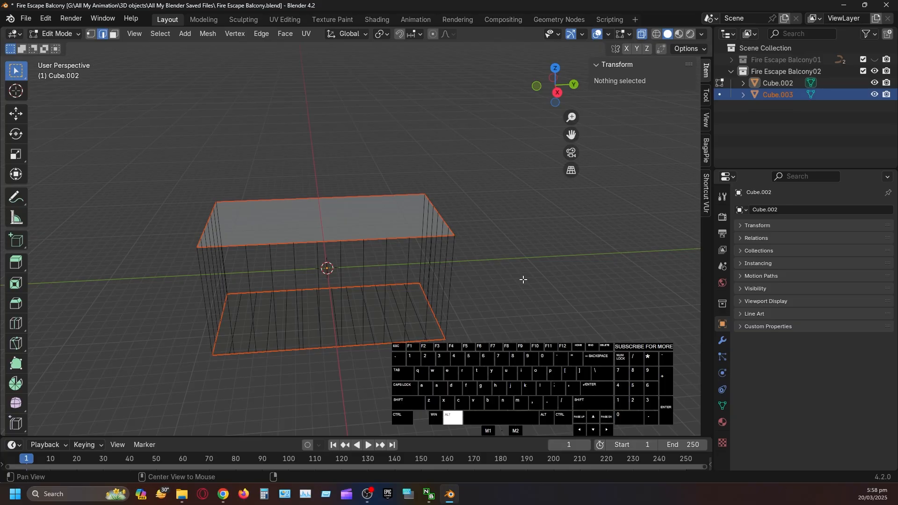
key(alt+q)
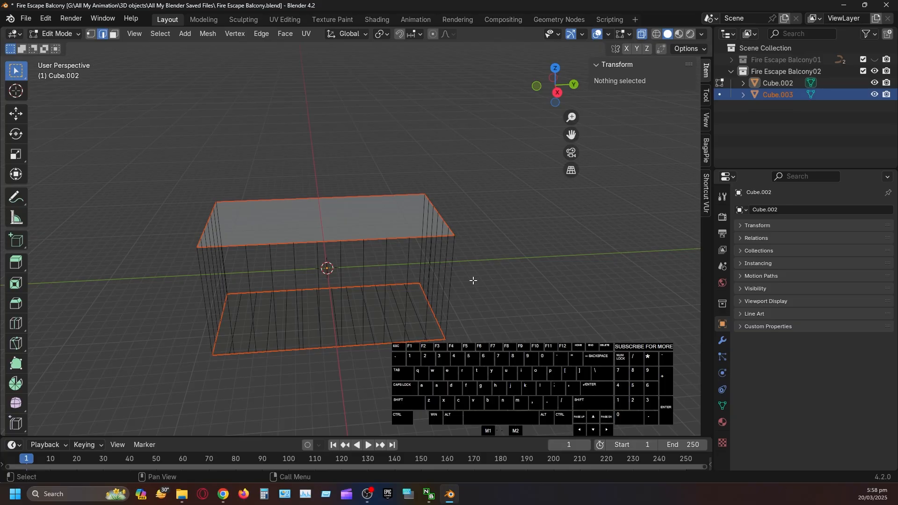
click(381, 233)
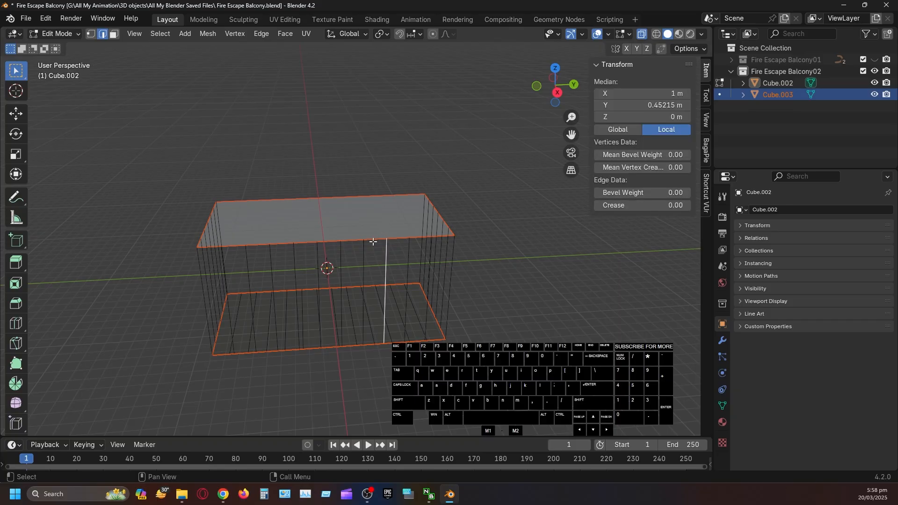
click(483, 306)
key(alt)
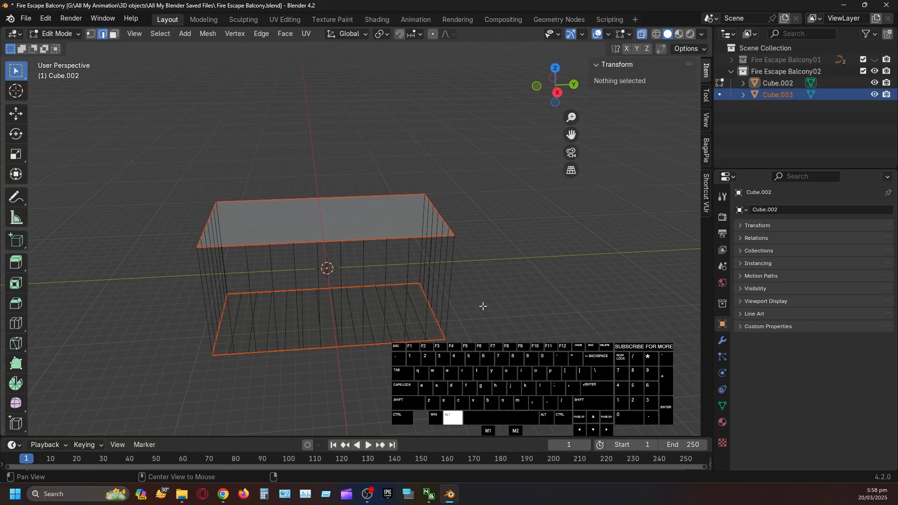
key(ctrl)
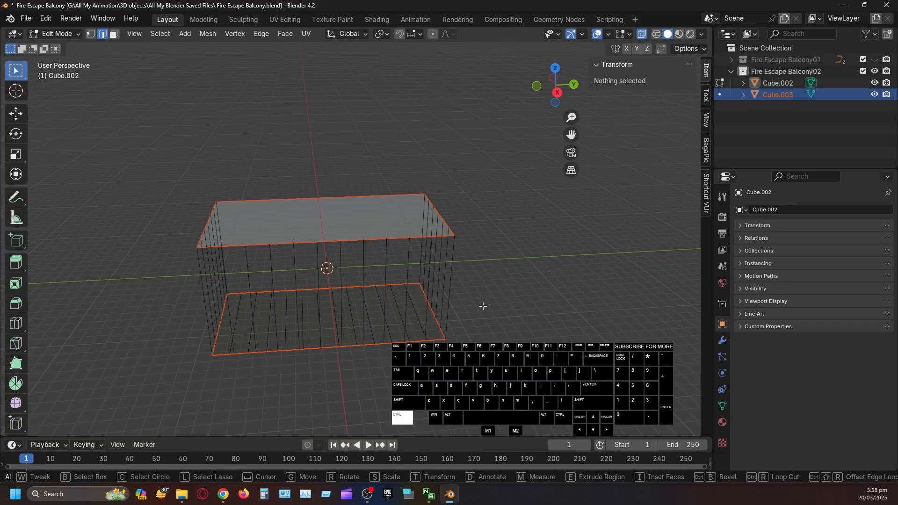